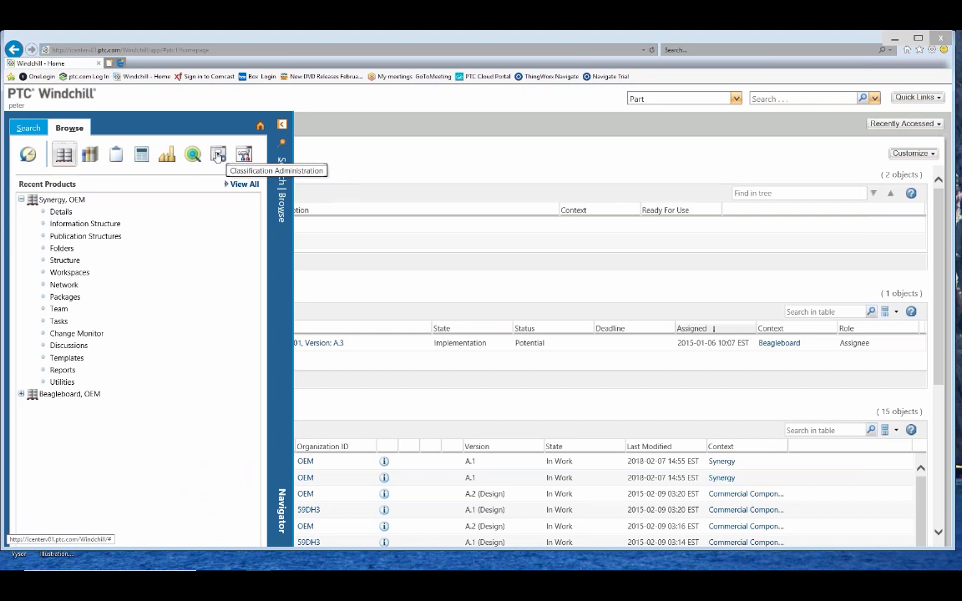
Step: Open the classification management tree and expand it through Part and Mechanical to the classes under Metric Fasteners
left_click(217, 156)
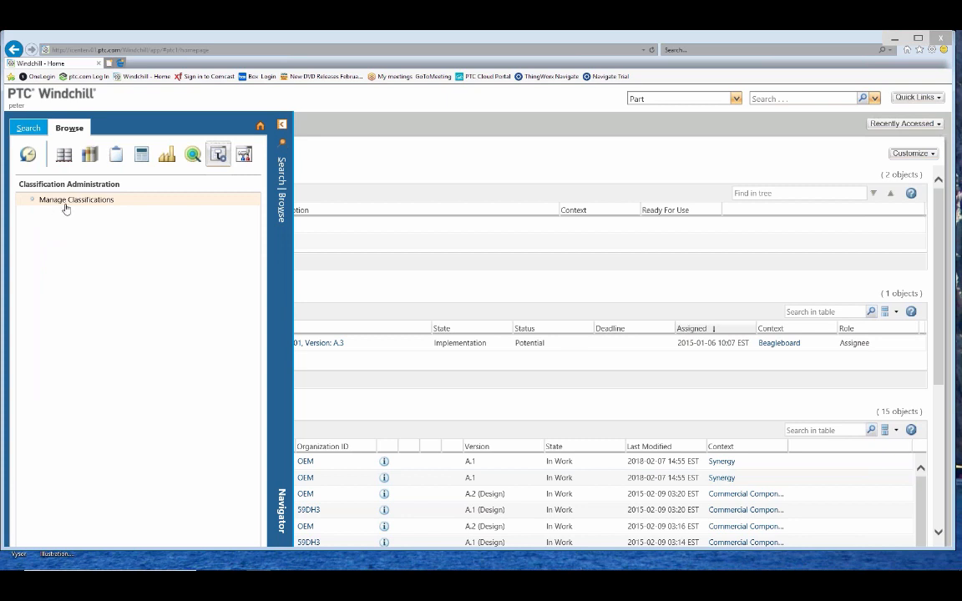
left_click(64, 202)
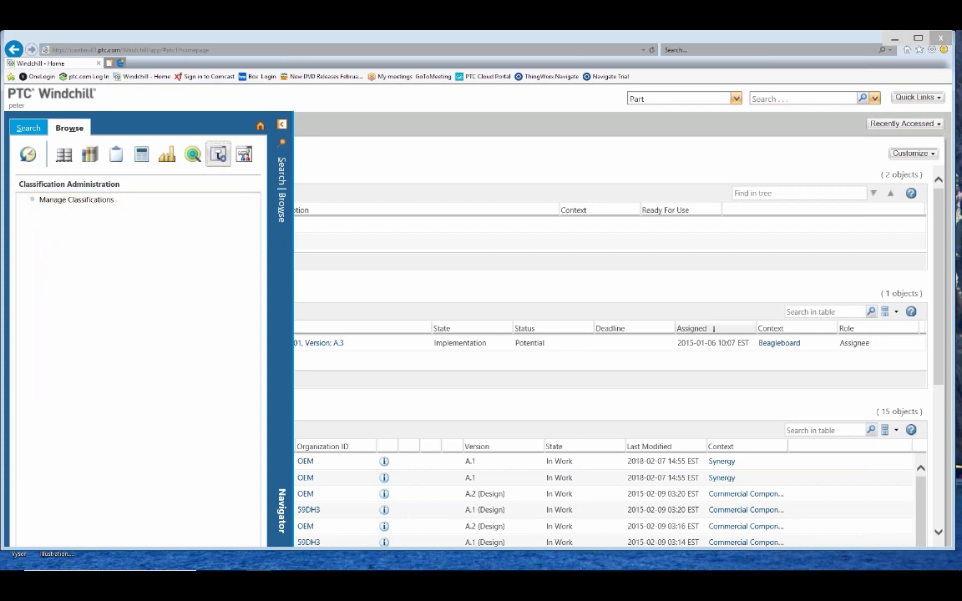
left_click(75, 207)
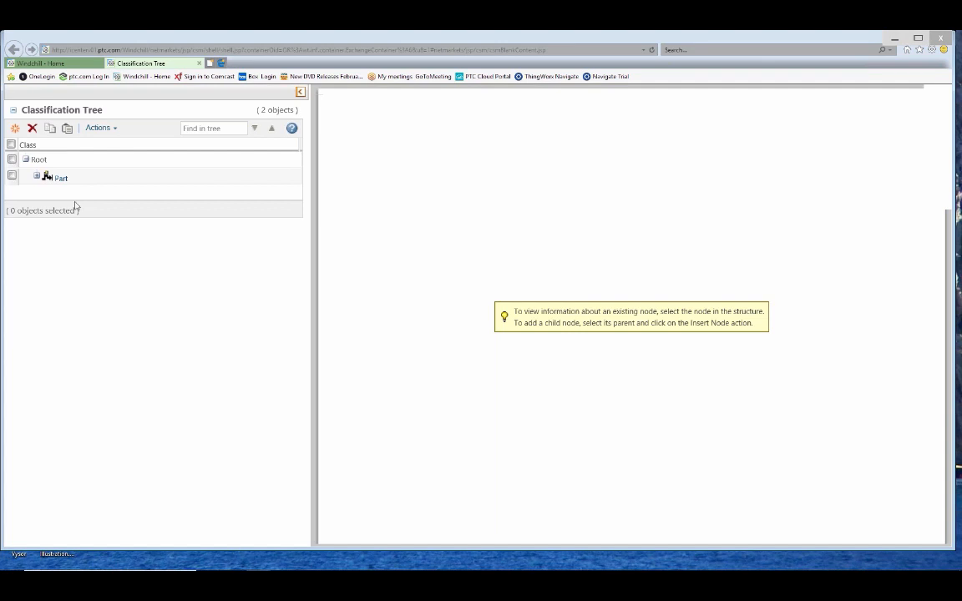
left_click(36, 177)
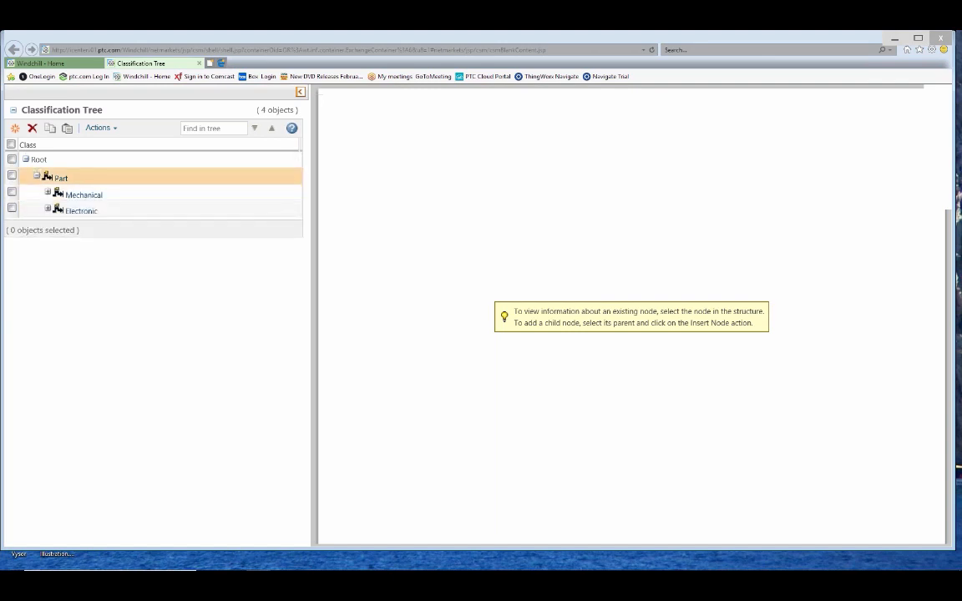
left_click(47, 192)
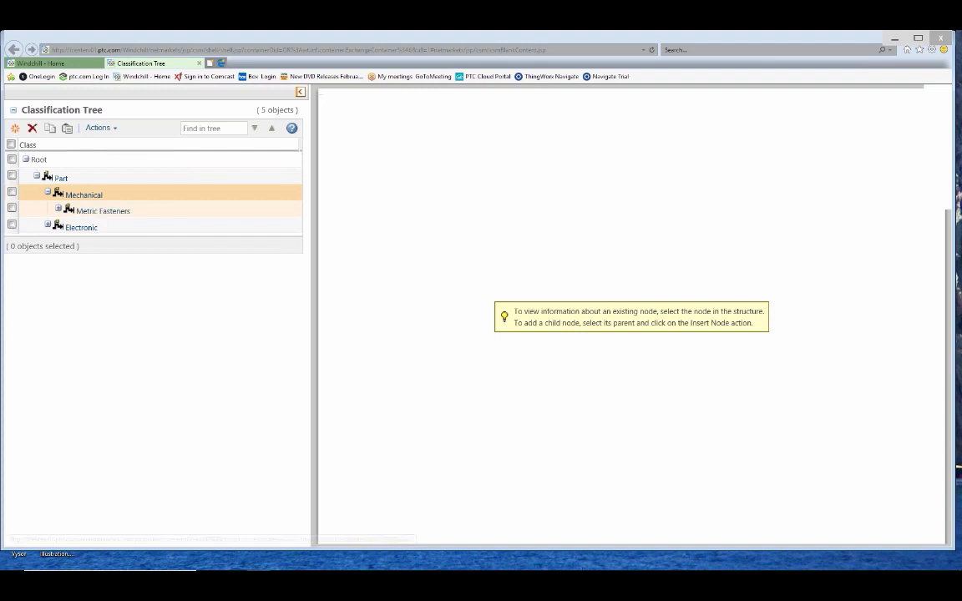
left_click(58, 208)
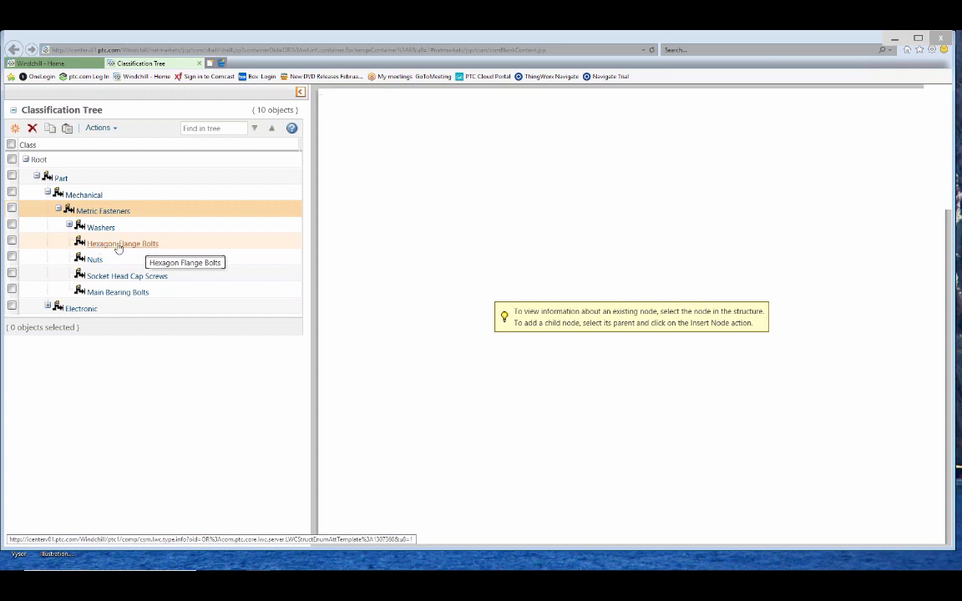
Step: Create a child node under Hexagon Flange Bolts with internal name titanium_bolts, display name Titanium and image T_Bolt.jpg
left_click(12, 241)
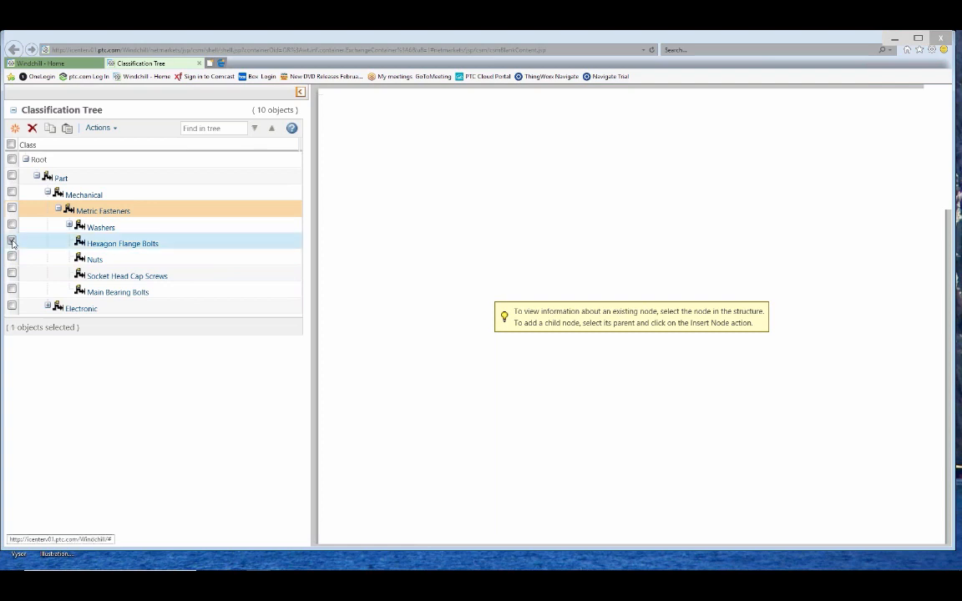
left_click(15, 131)
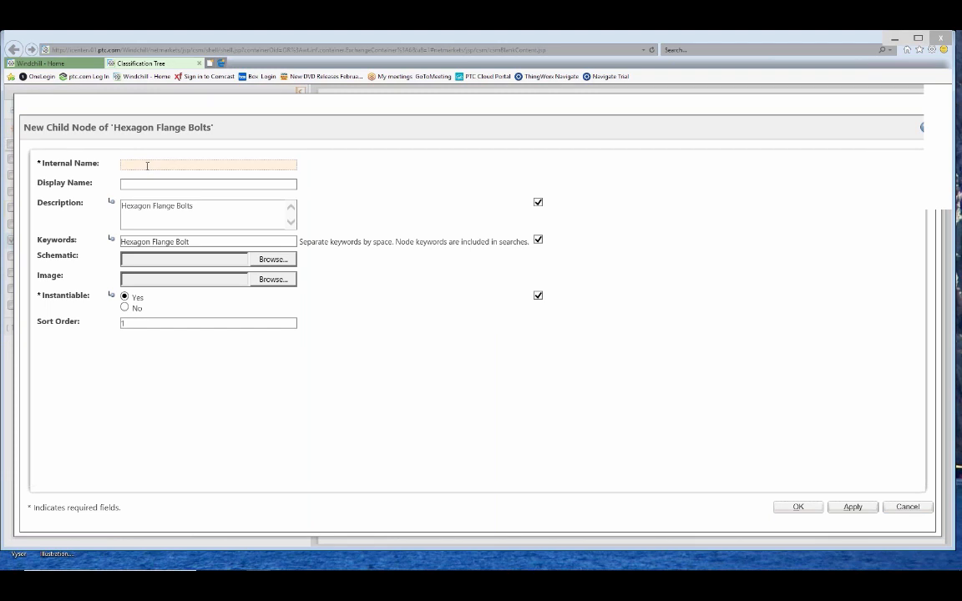
type("titanium_bolts")
left_click(147, 185)
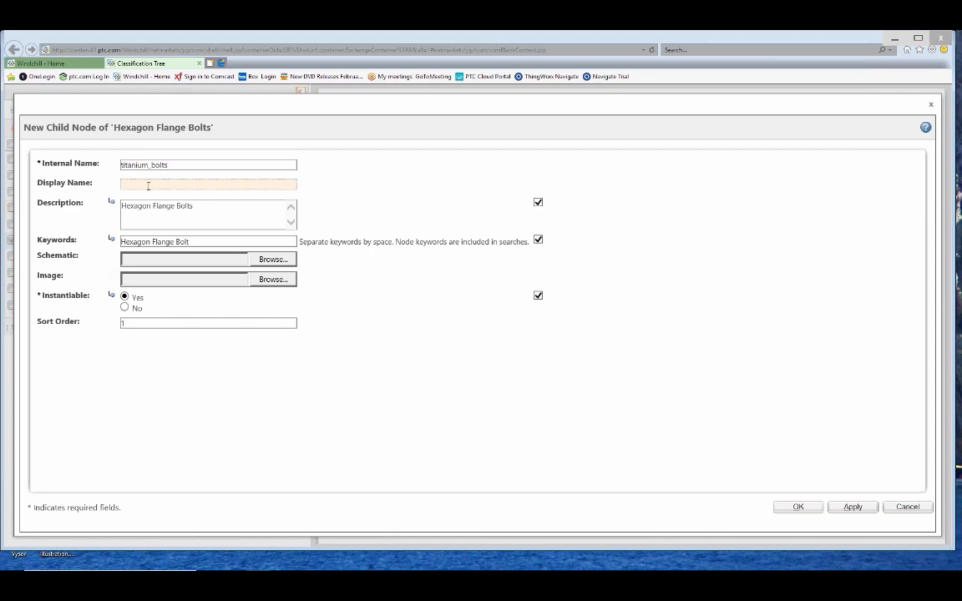
type("Titanium")
left_click(267, 281)
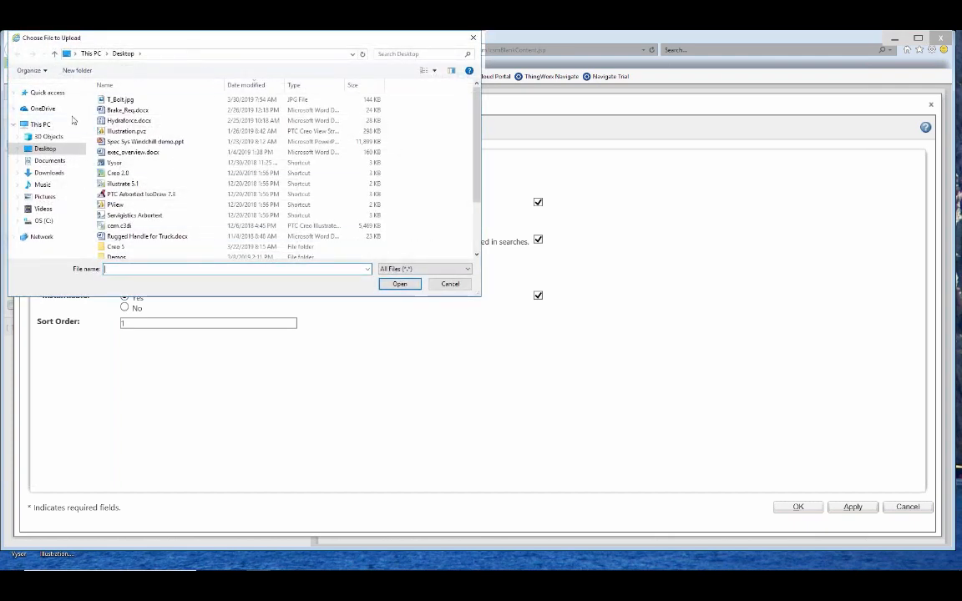
double_click(119, 101)
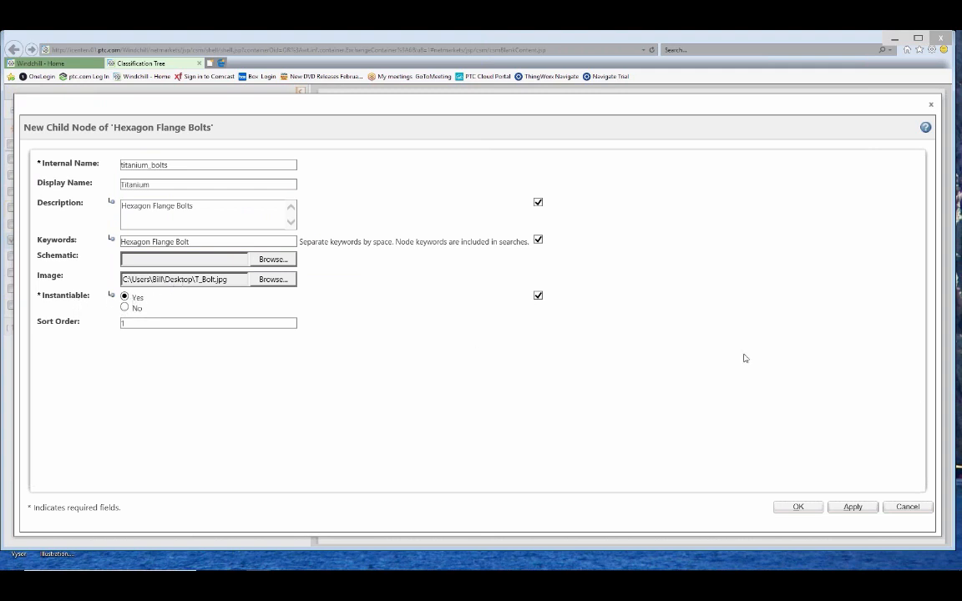
left_click(797, 507)
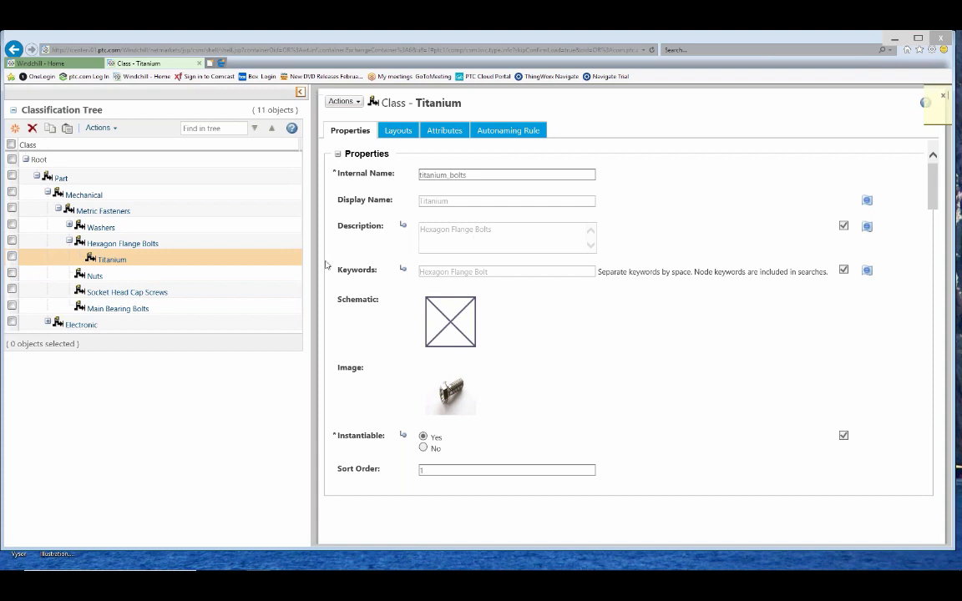
Step: Review the Titanium class's layout and attributes, including the Length attribute's default values and constraints, and close the classification tree
left_click(397, 130)
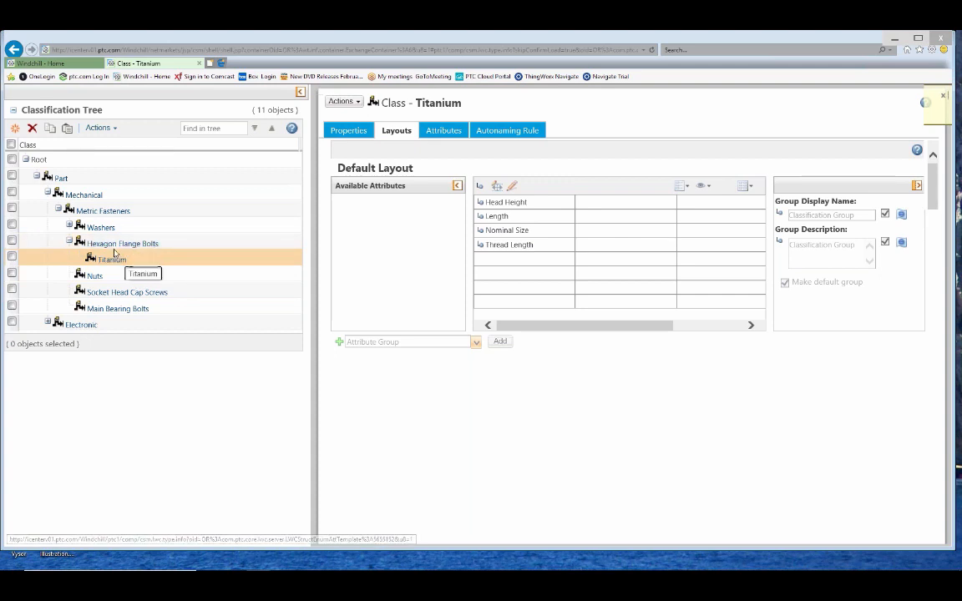
left_click(443, 131)
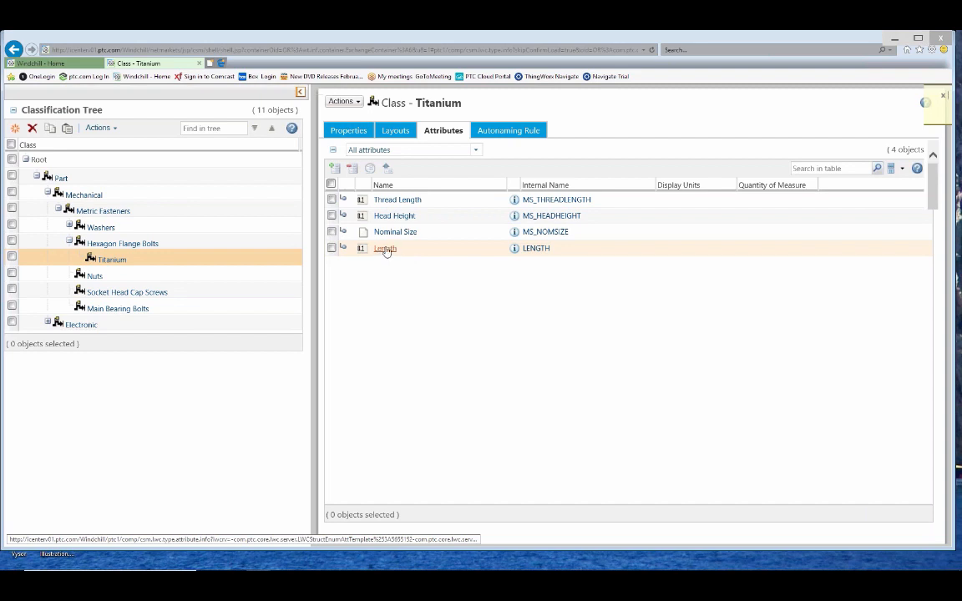
left_click(386, 250)
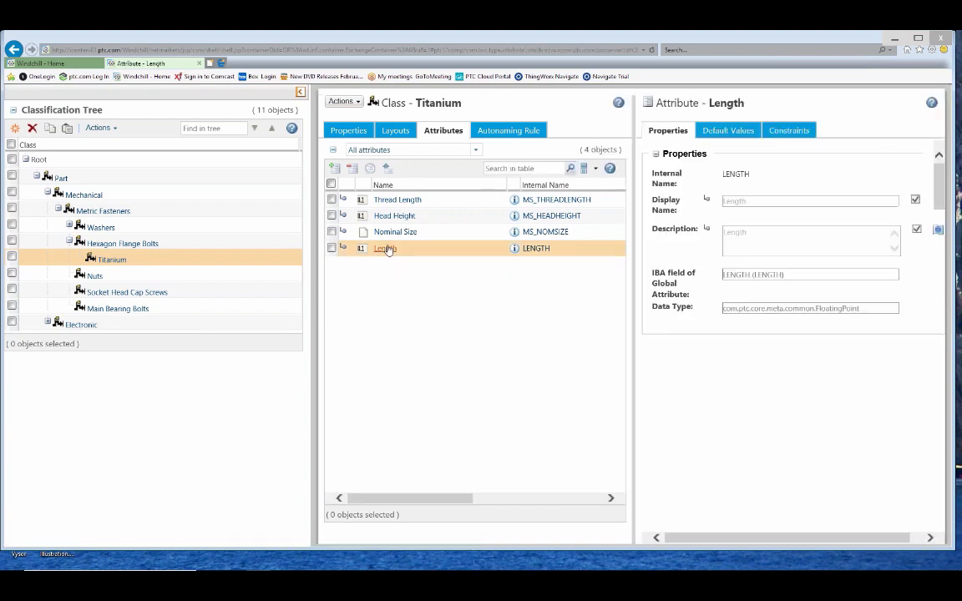
left_click(733, 133)
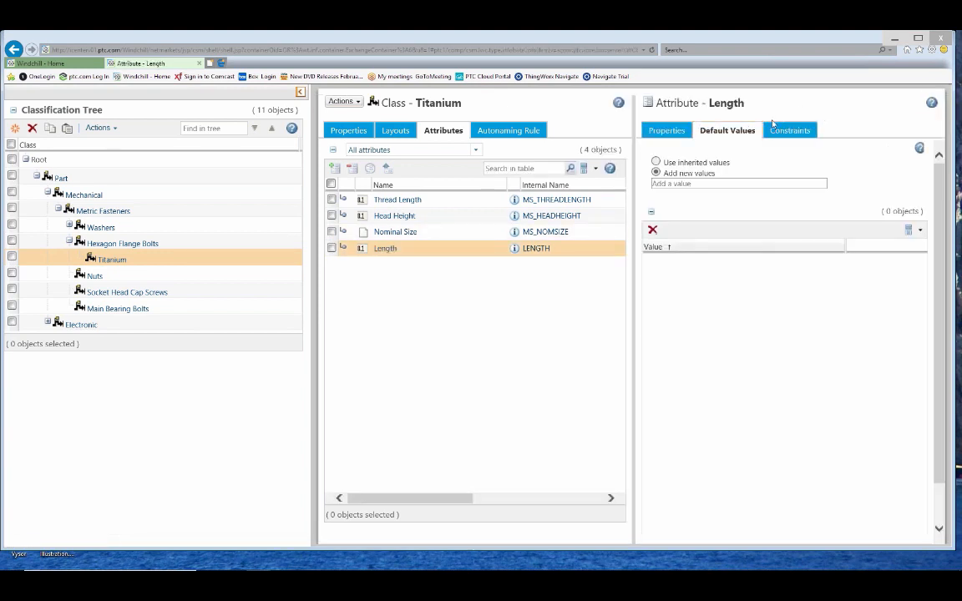
left_click(776, 134)
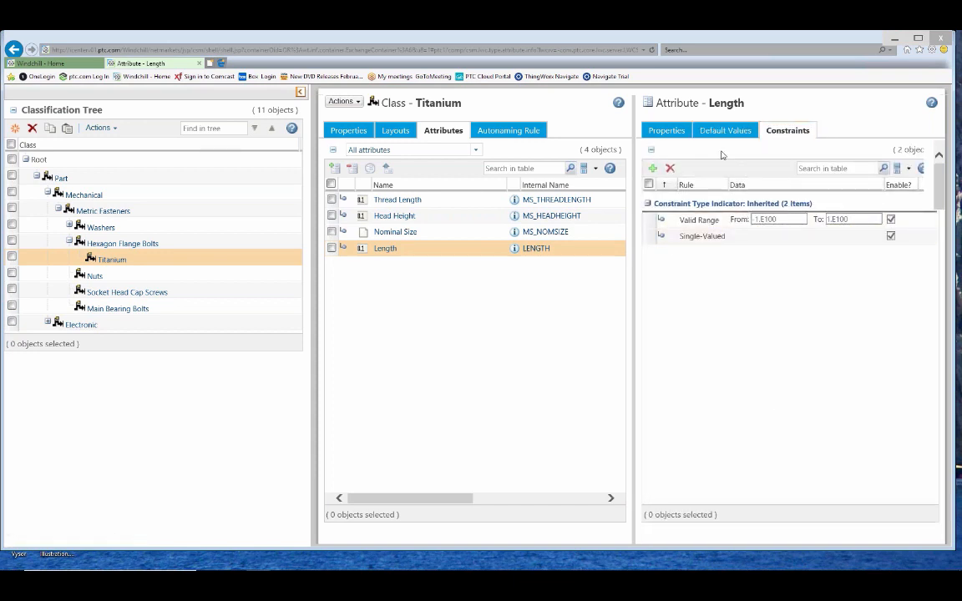
left_click(667, 131)
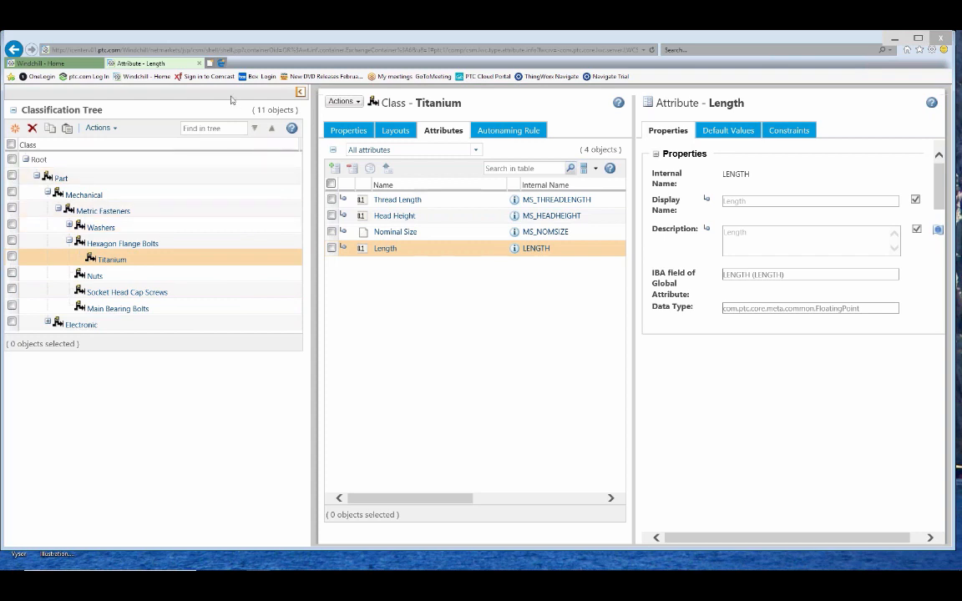
left_click(199, 65)
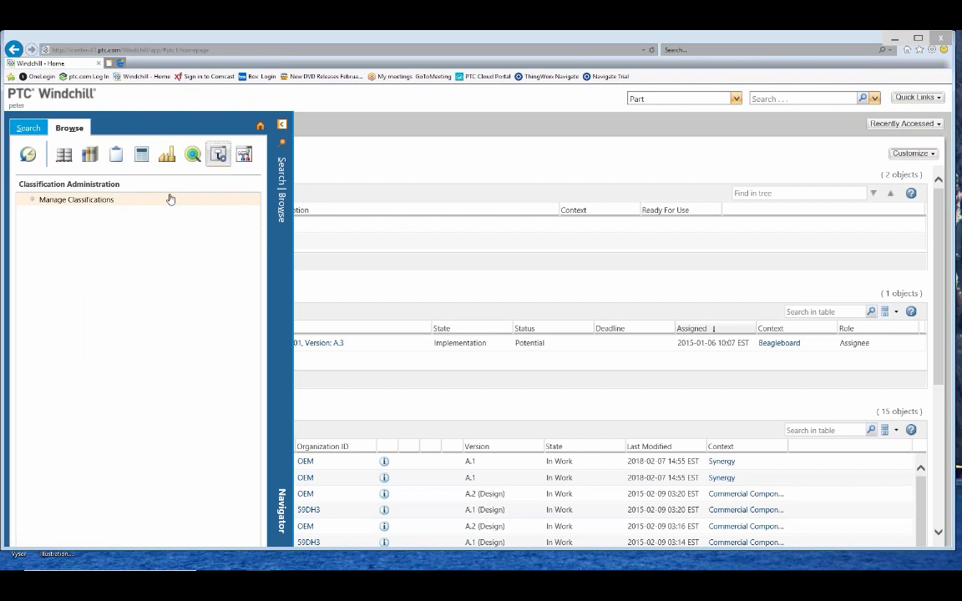
Step: Browse the recent products and open the WJS folder of the Synergy product
left_click(64, 157)
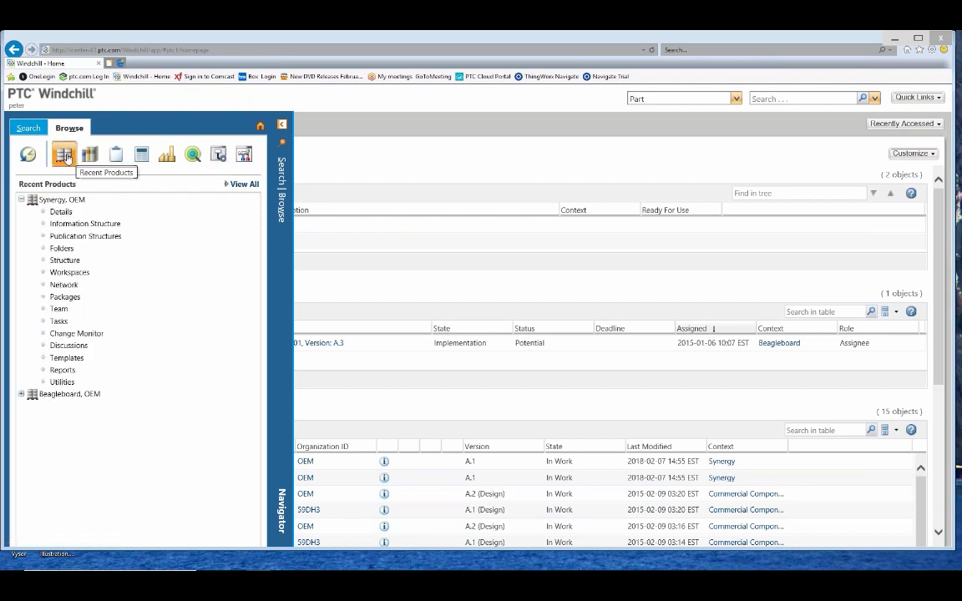
left_click(62, 248)
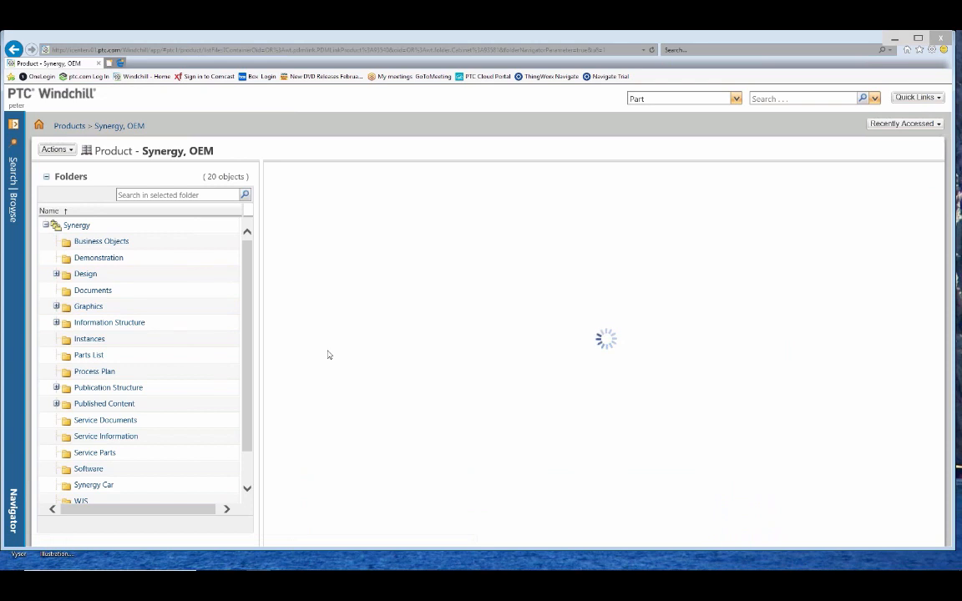
scroll(581, 489, "down", 1)
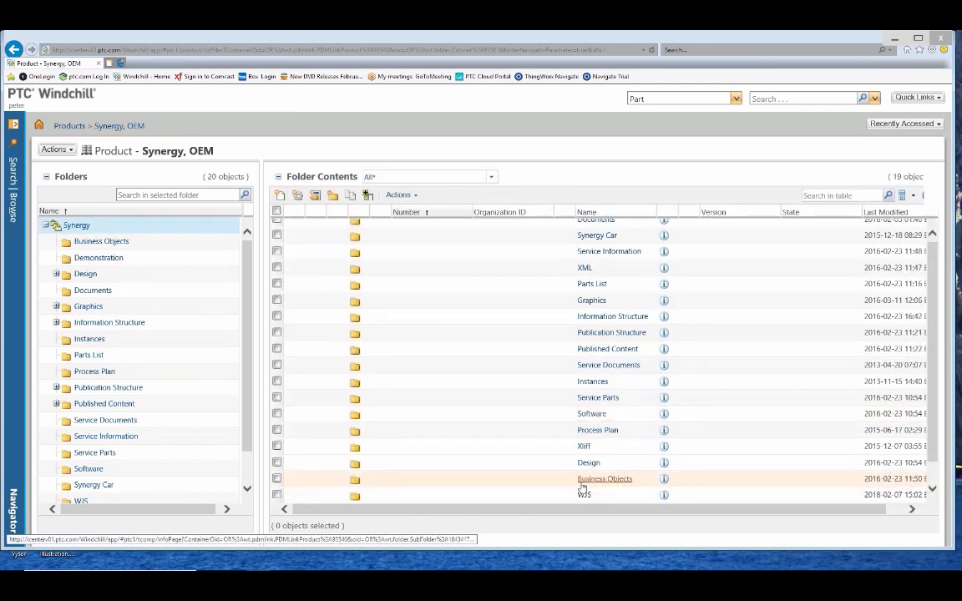
scroll(582, 488, "down", 1)
left_click(583, 489)
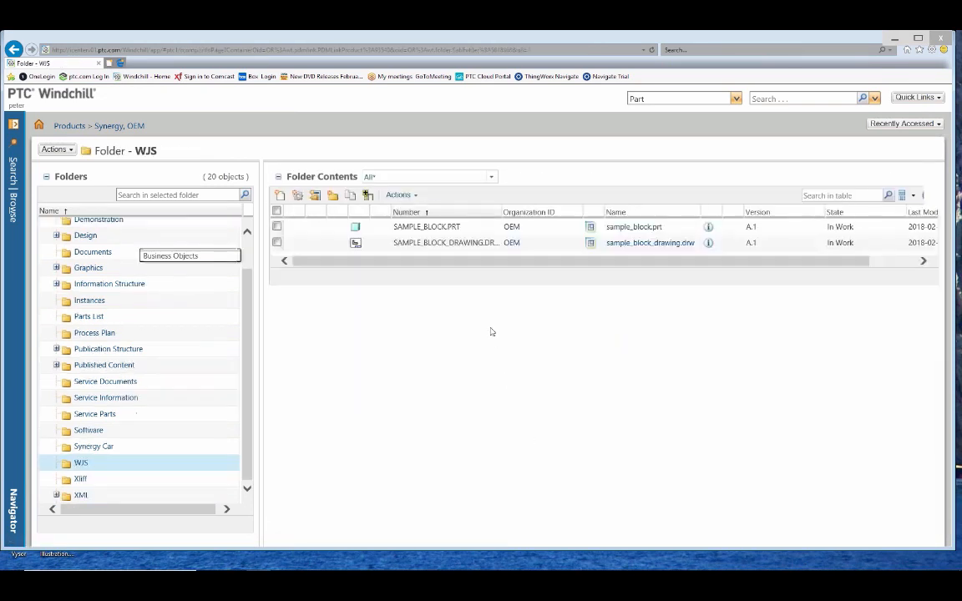
Step: Start a new part of type Part in the WJS folder and name it Titanium_flange_bolt
left_click(298, 196)
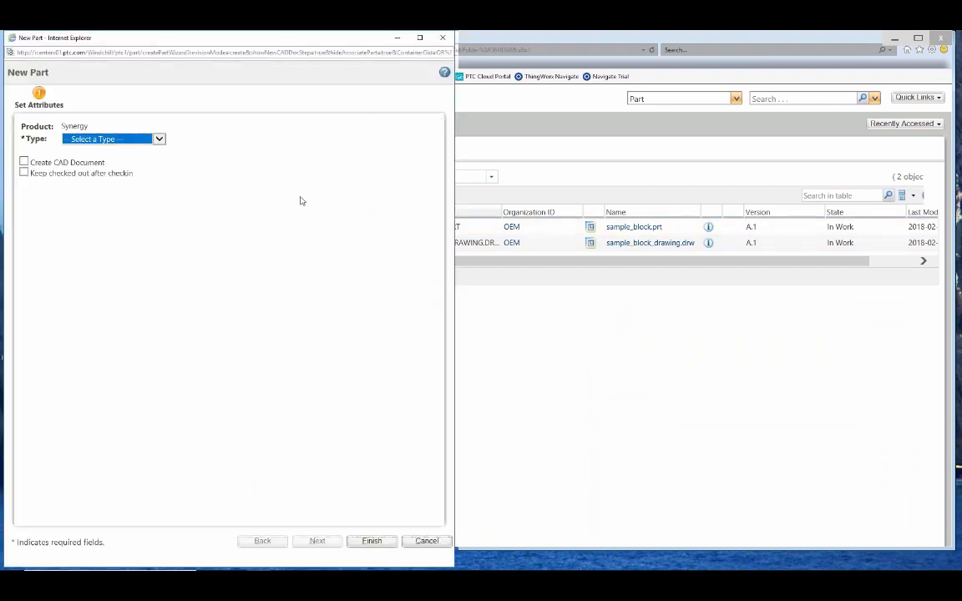
left_click(155, 139)
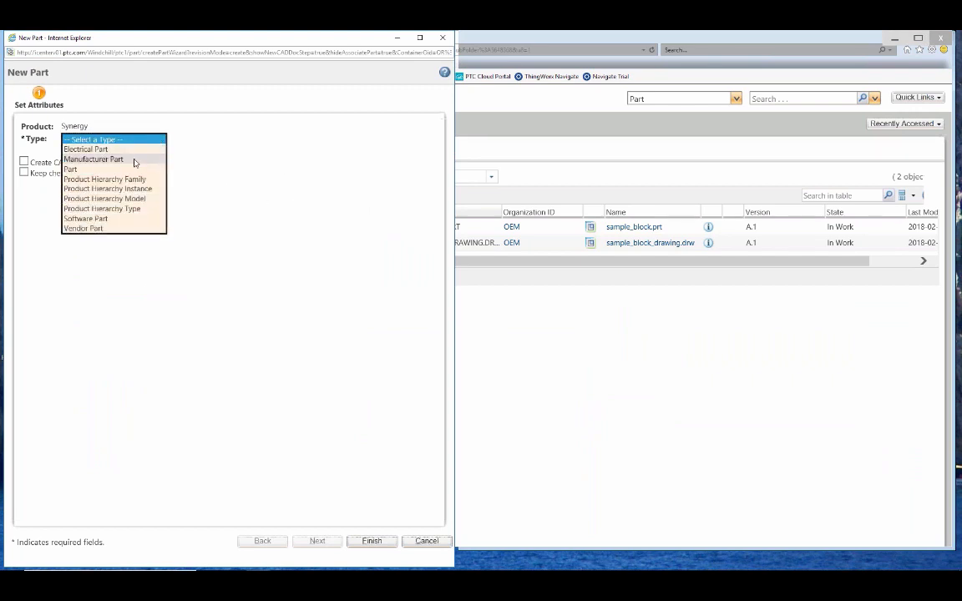
left_click(134, 168)
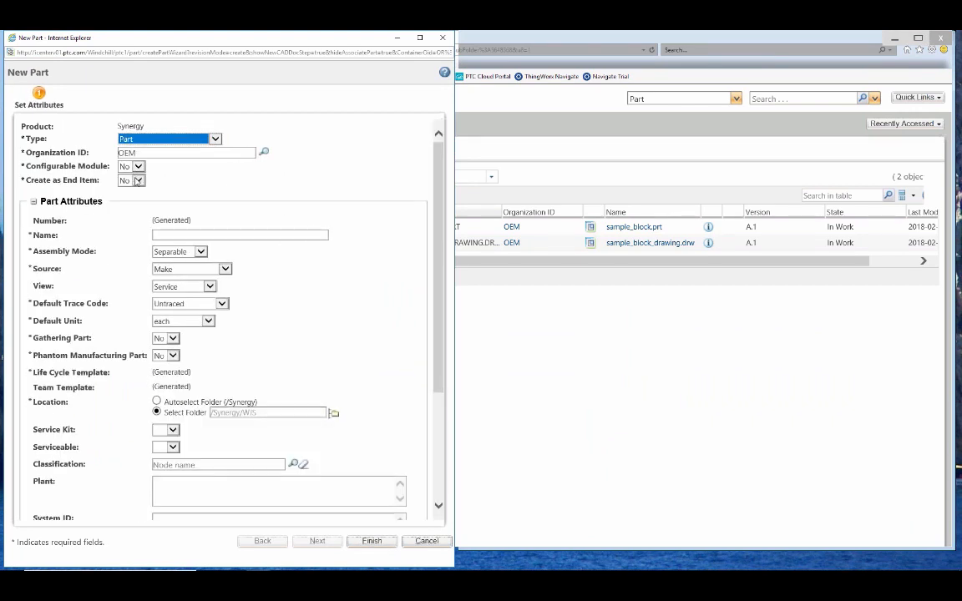
left_click(169, 232)
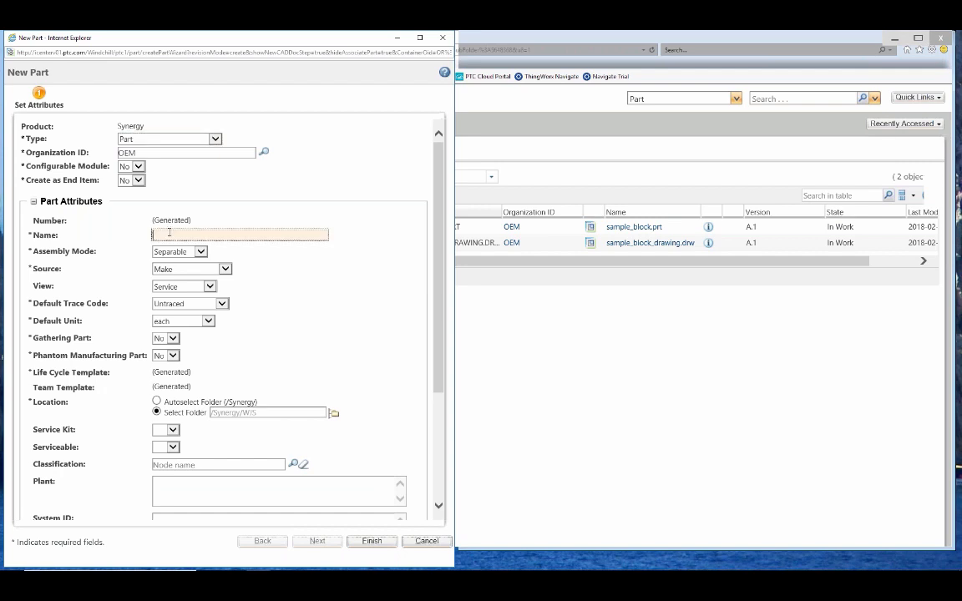
type("Titanium_flange_bolt")
Step: Set the new part's source to Buy and its view to Design
left_click(216, 269)
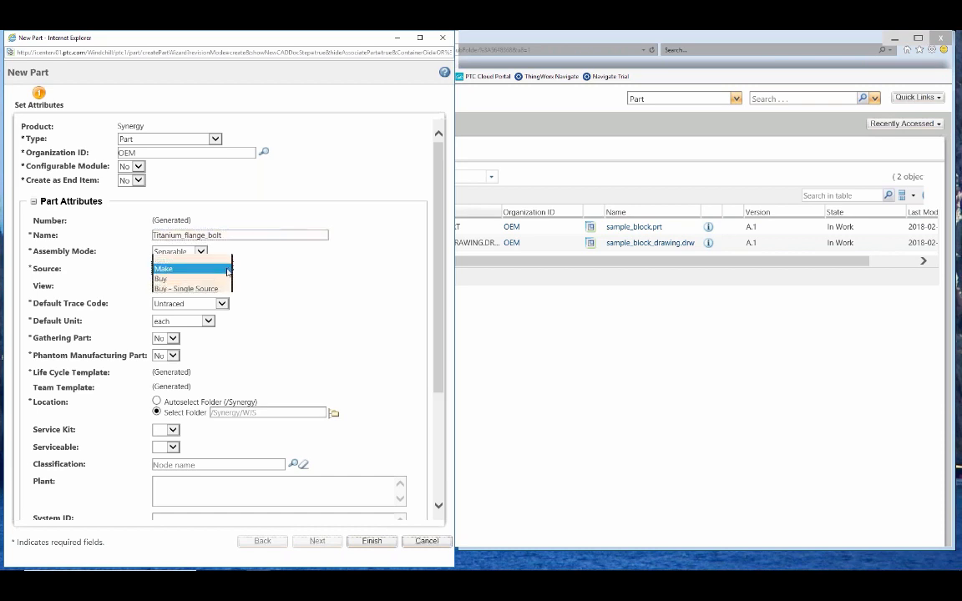
left_click(212, 275)
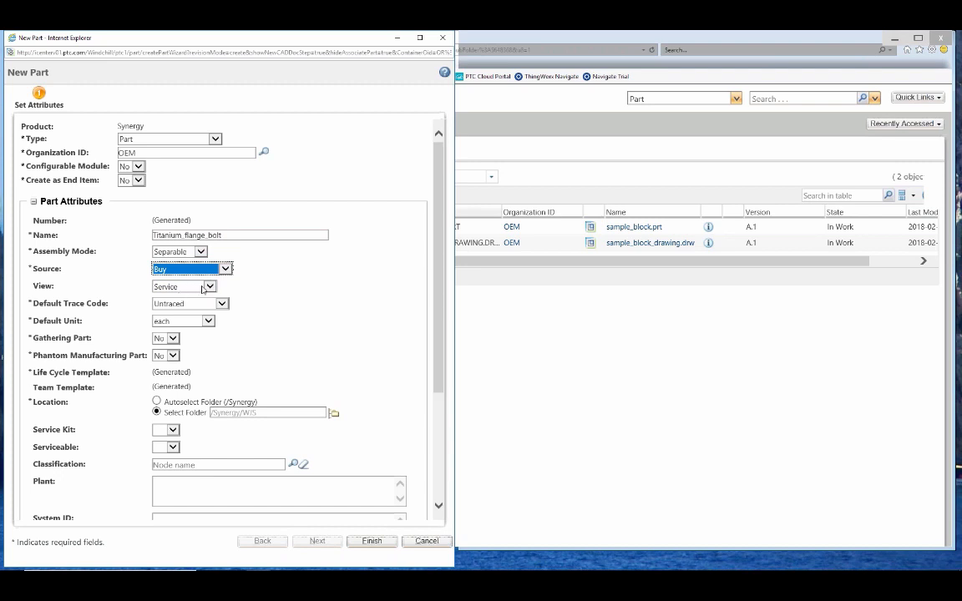
left_click(210, 286)
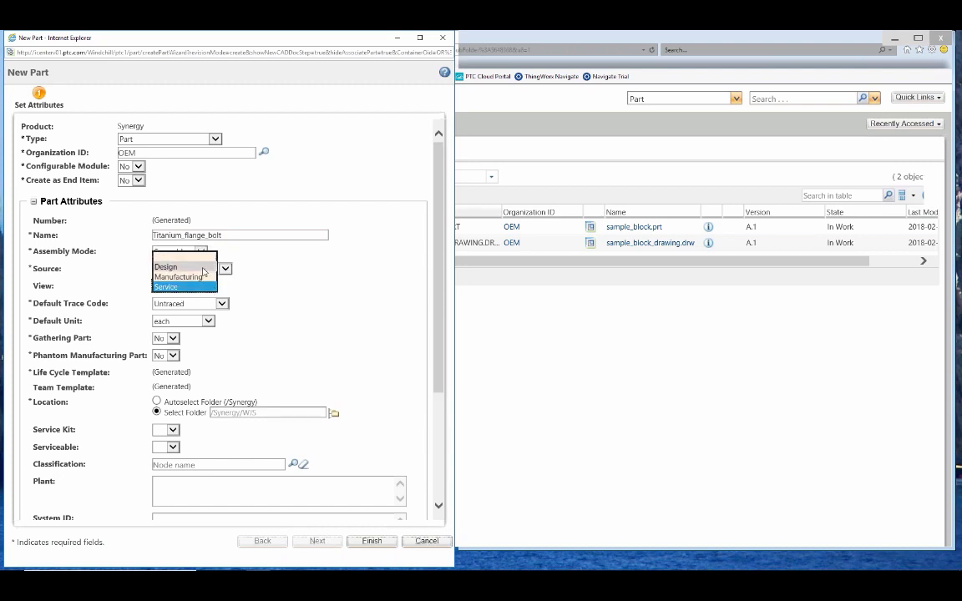
left_click(203, 265)
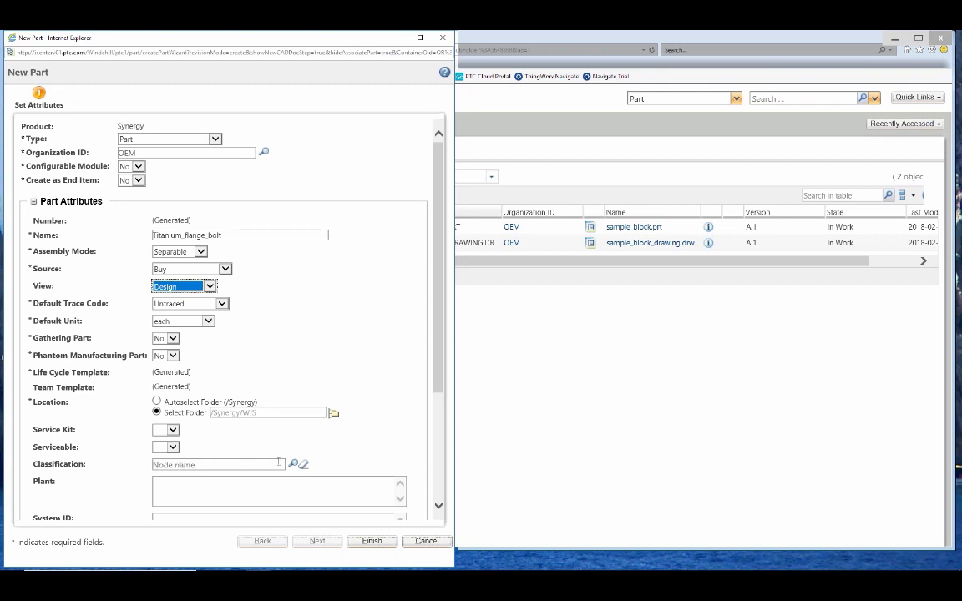
Step: Classify the new part as Titanium, found under Mechanical > Metric Fasteners > Hexagon Flange Bolts in the classification tree
left_click(293, 465)
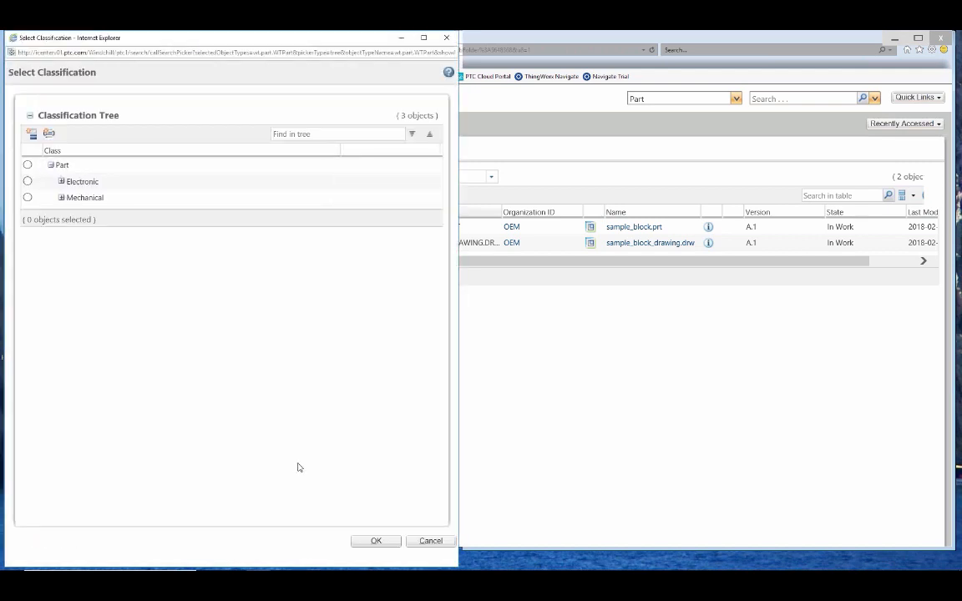
left_click(61, 197)
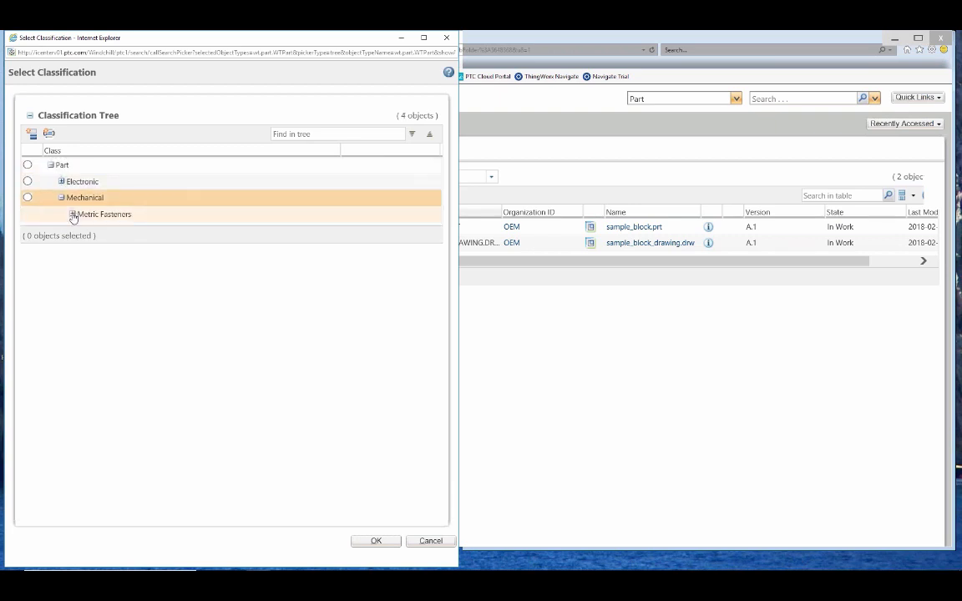
left_click(73, 214)
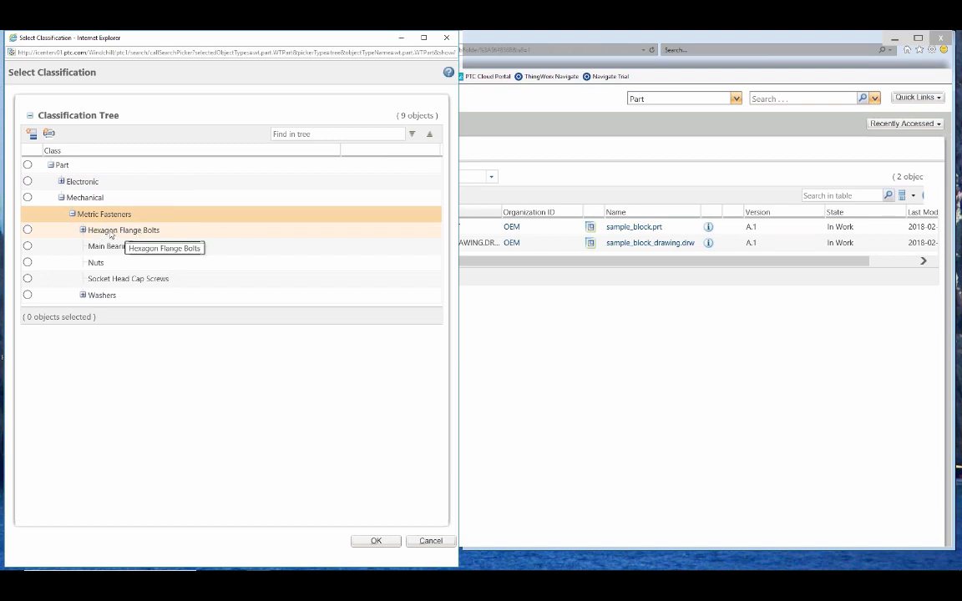
left_click(82, 230)
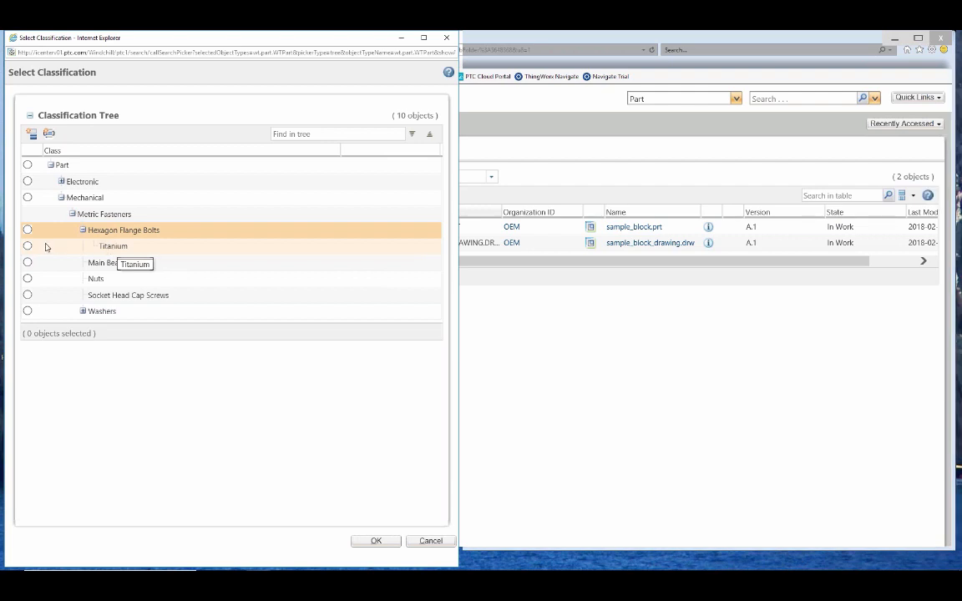
left_click(28, 246)
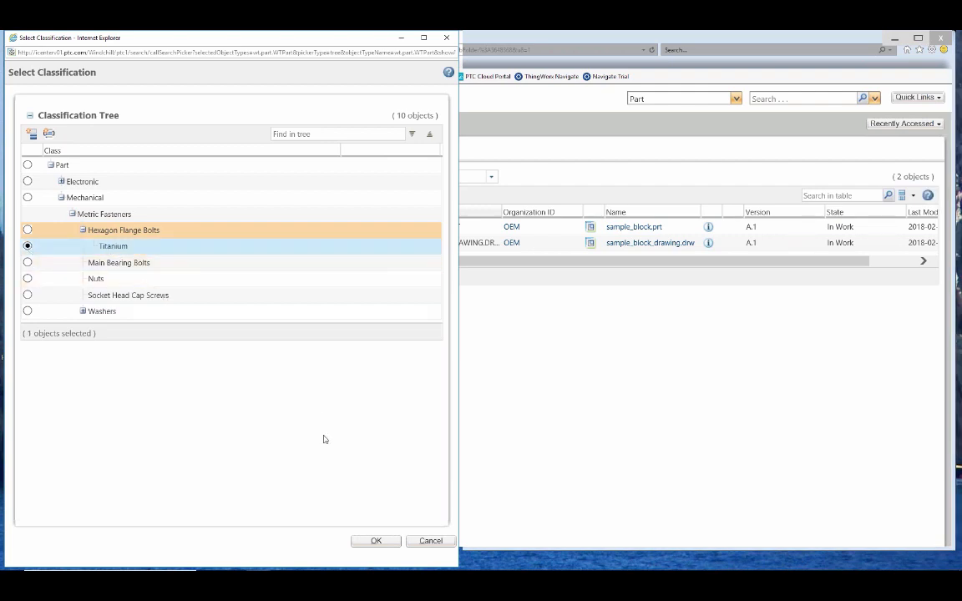
left_click(371, 541)
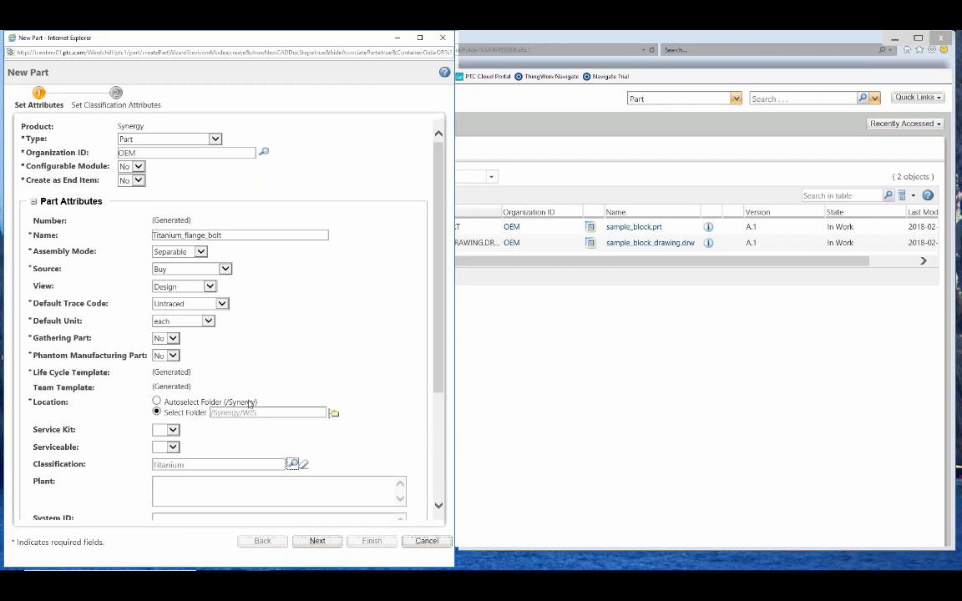
Step: Set the part's Length classification attribute to 46 and finish creating the part
left_click(319, 542)
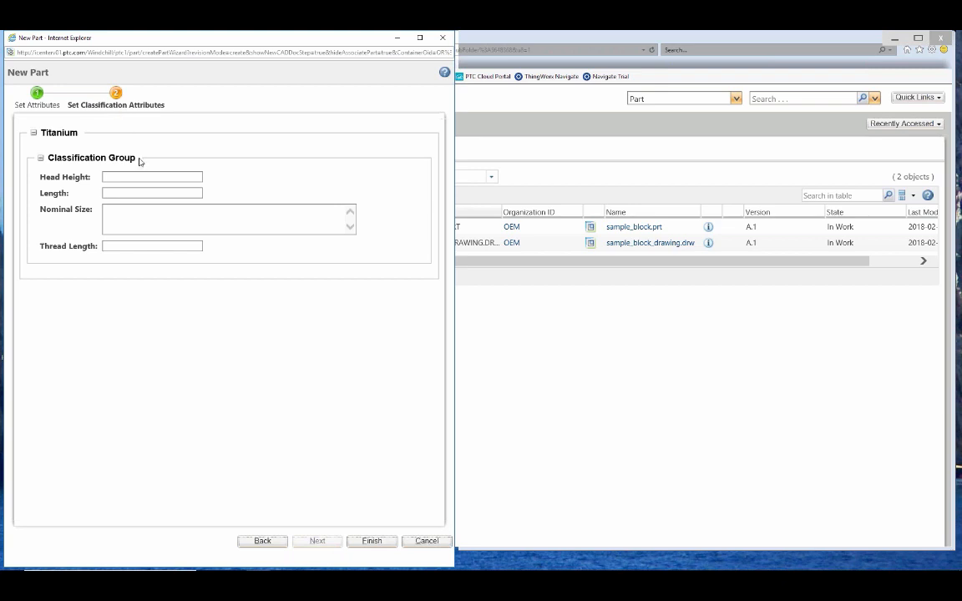
left_click(133, 192)
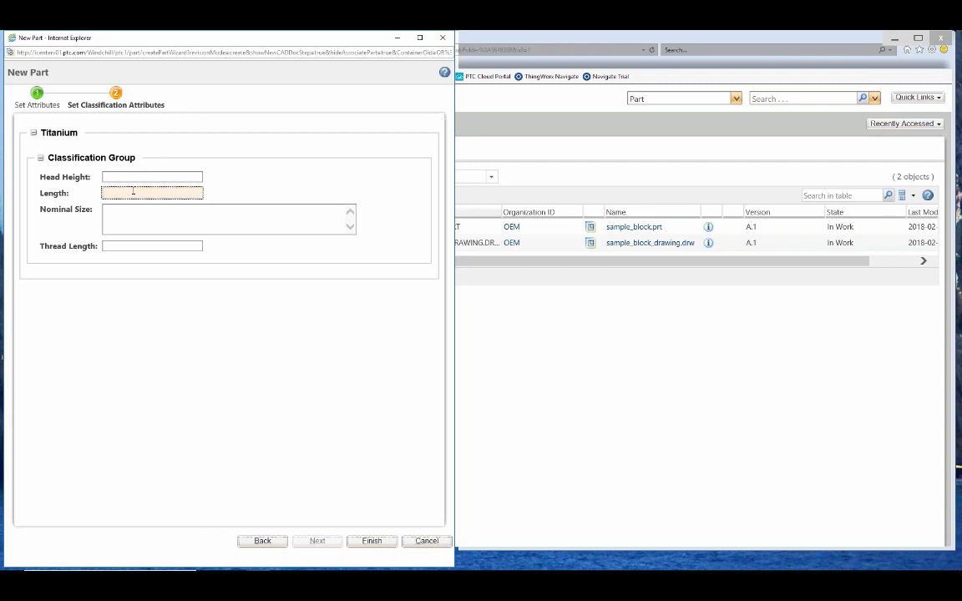
type("46")
left_click(361, 542)
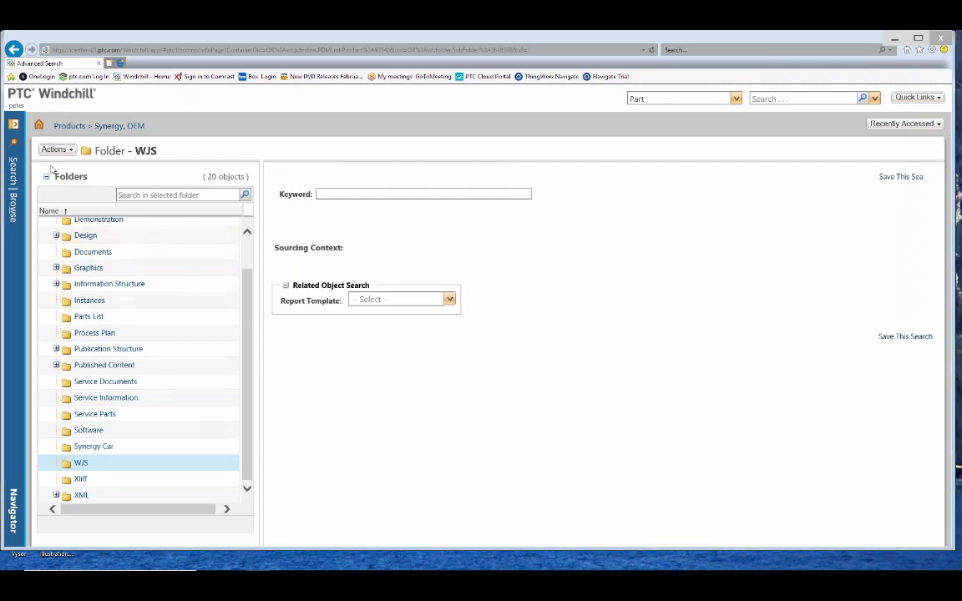
Step: Browse the Classification Explorer through Mechanical and Metric Fasteners to the Hexagon Flange Bolts class
left_click(13, 175)
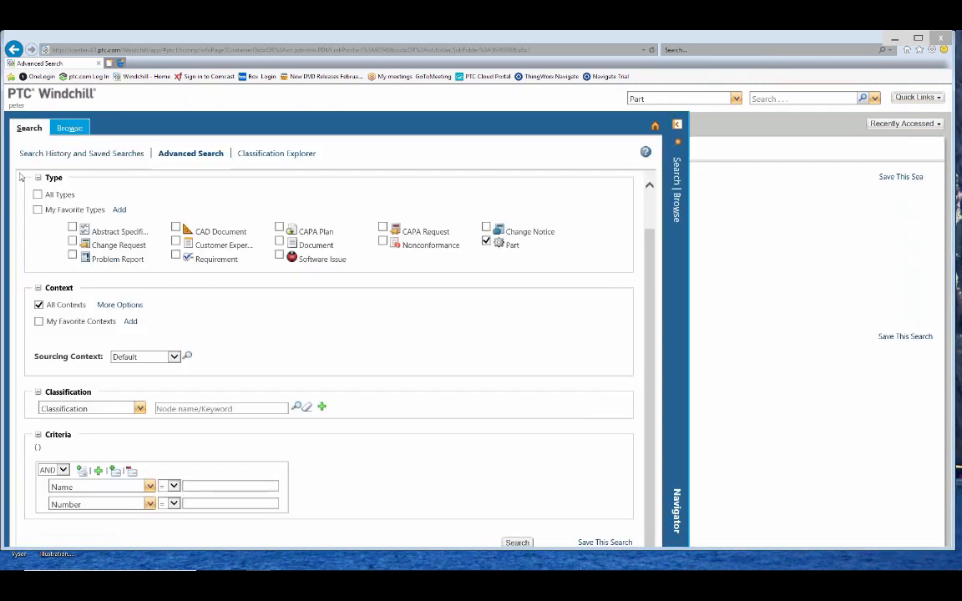
left_click(251, 154)
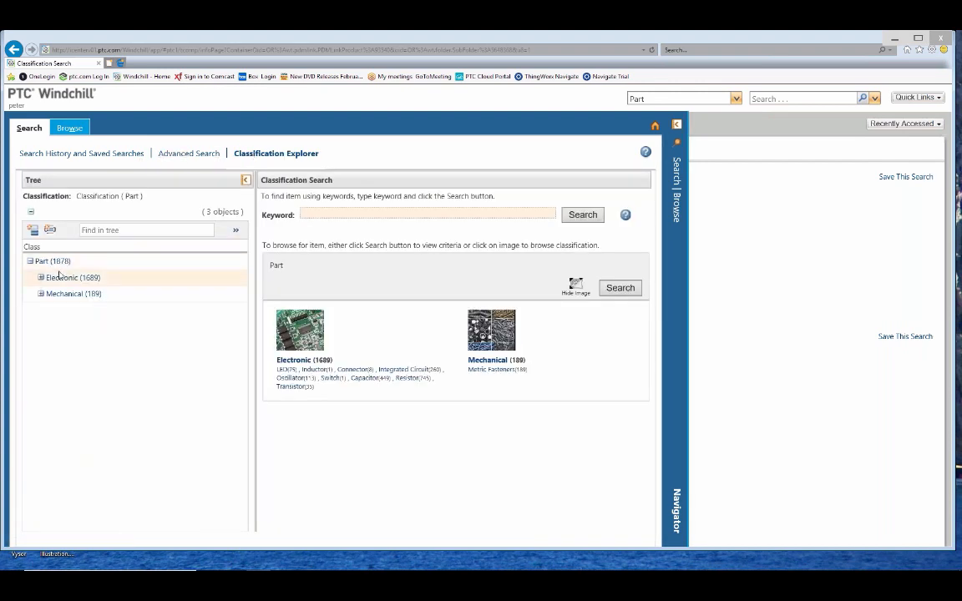
left_click(492, 334)
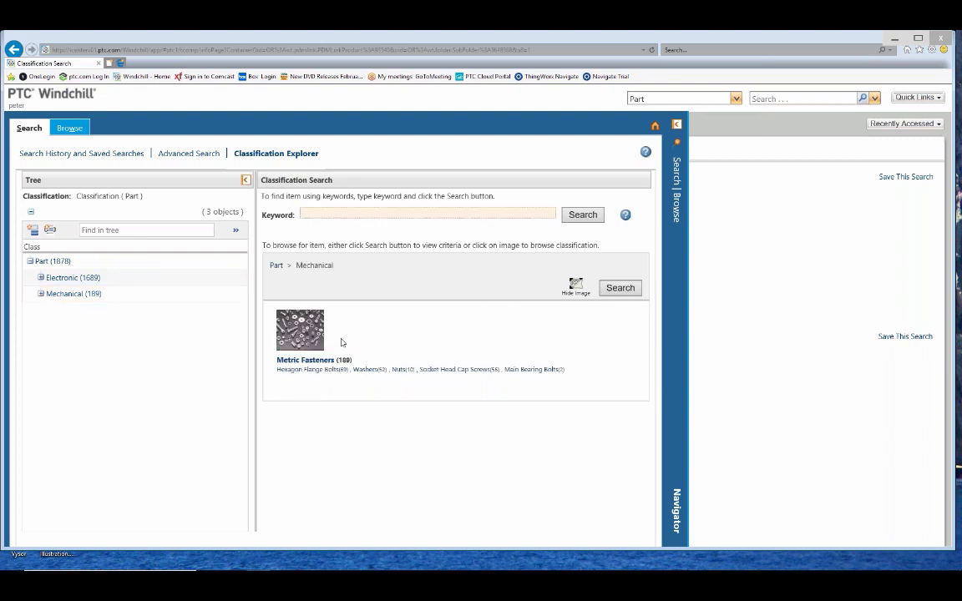
left_click(307, 337)
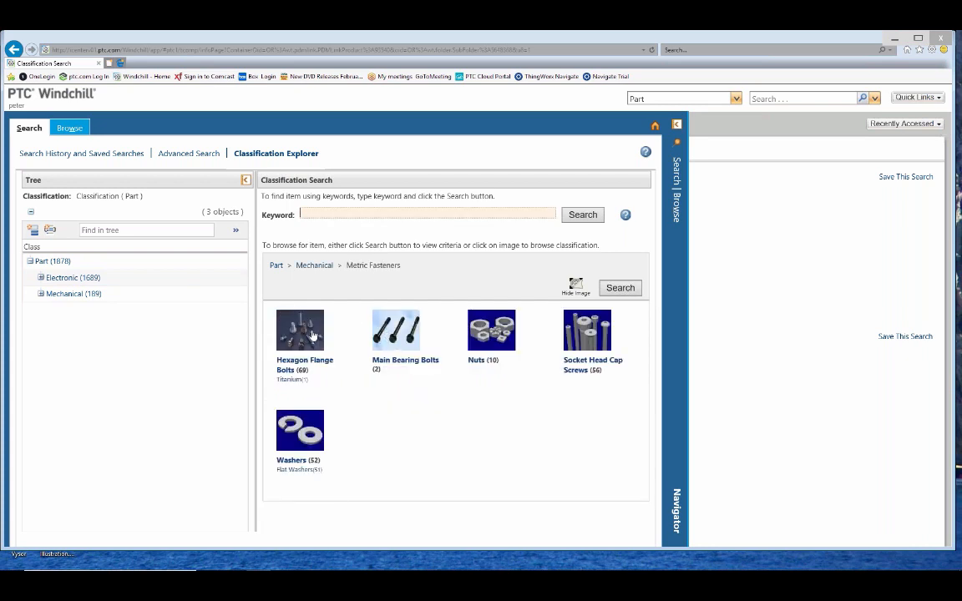
left_click(308, 335)
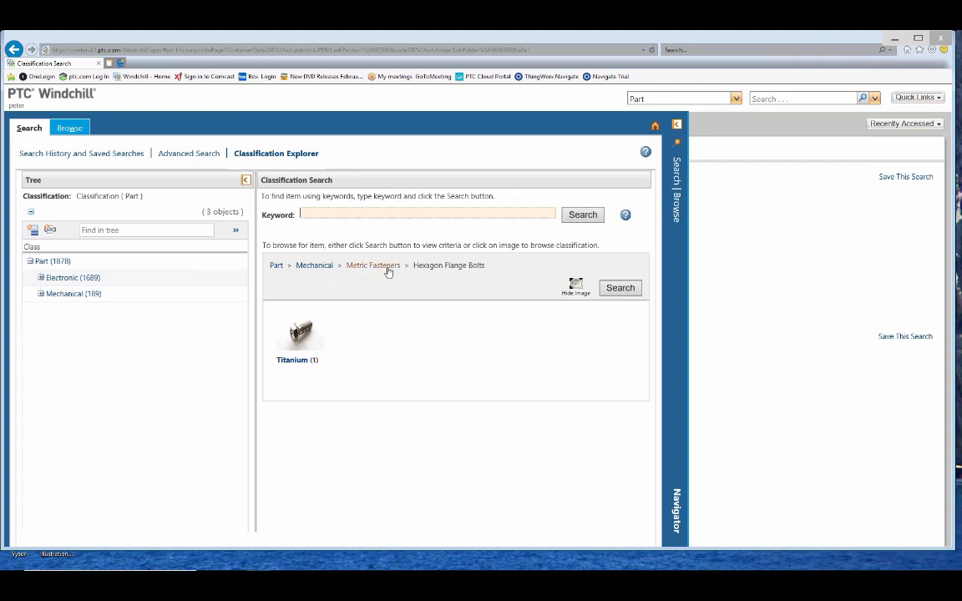
Step: Return to Metric Fasteners, list the Socket Head Cap Screws parts and check the actions available for the M4X6 screw
left_click(372, 266)
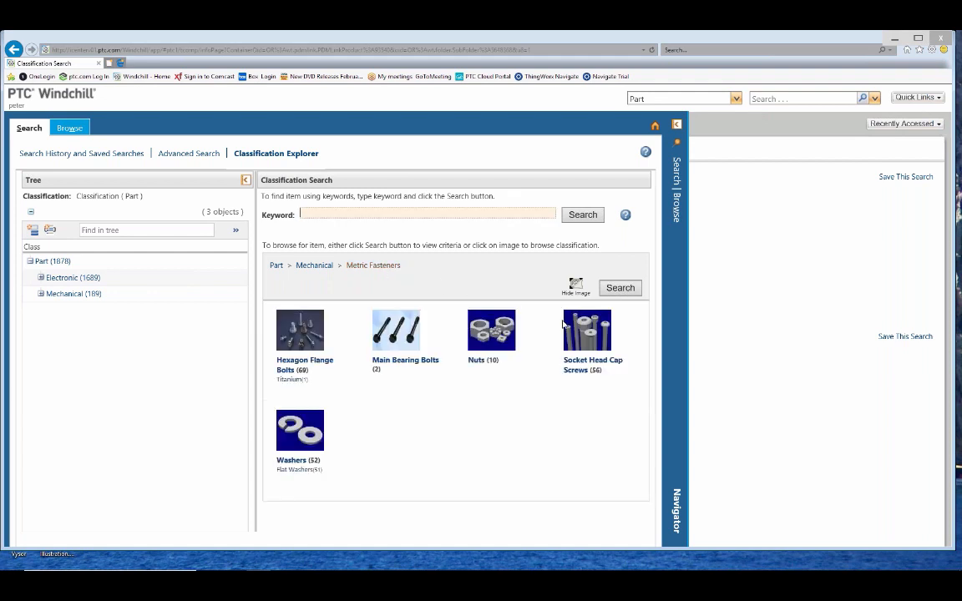
left_click(507, 321)
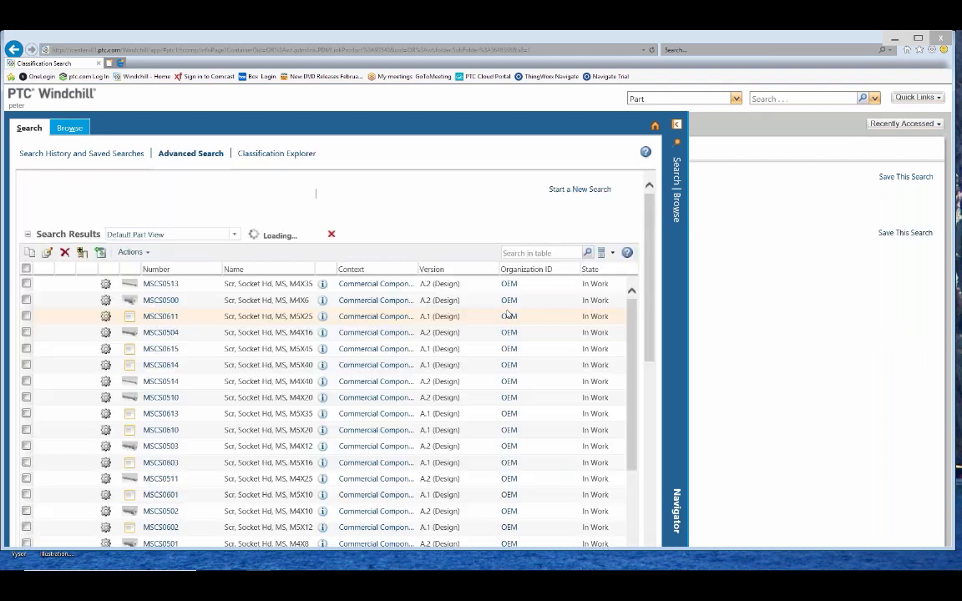
scroll(297, 339, "down", 2)
scroll(298, 338, "up", 2)
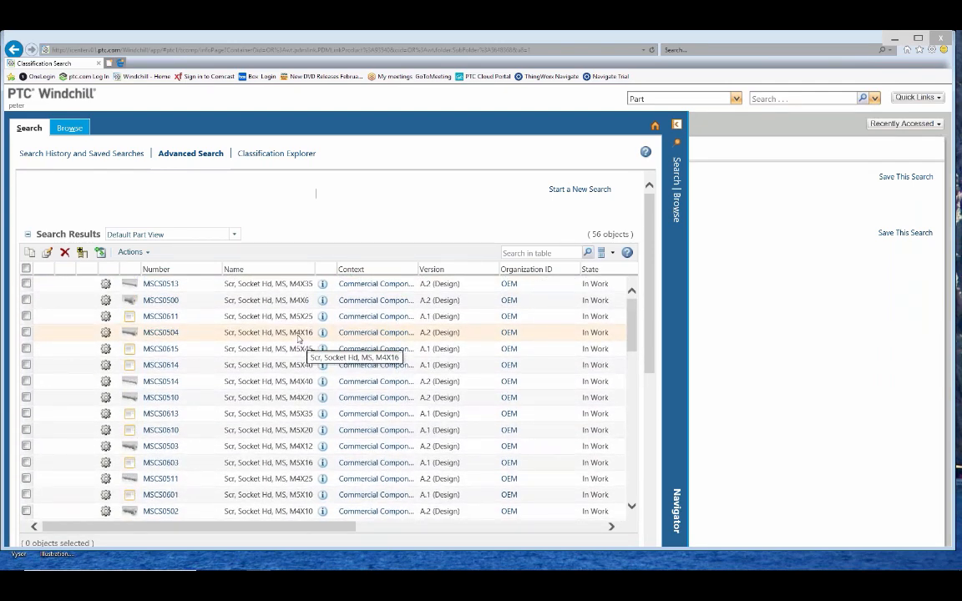
left_click(324, 302)
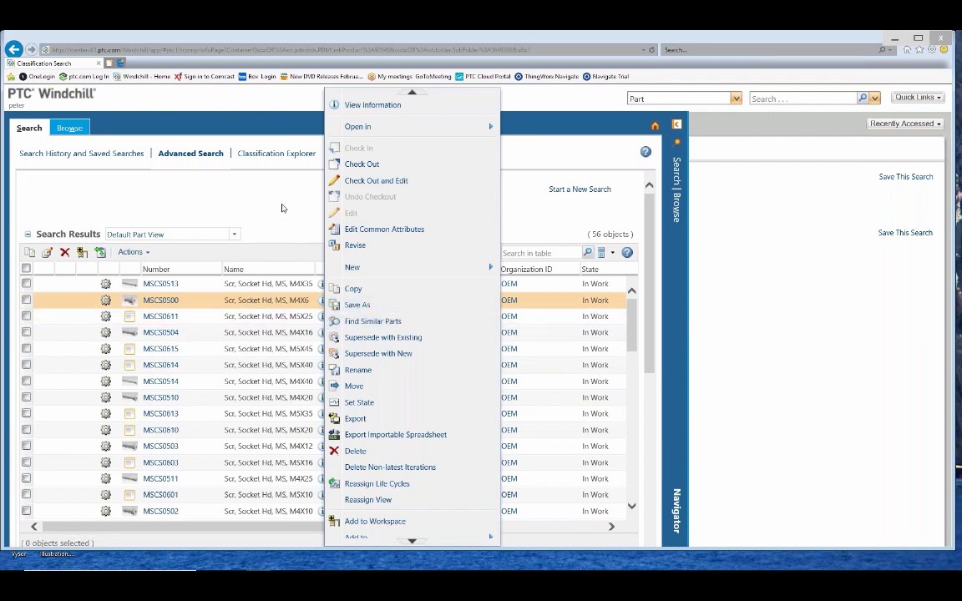
left_click(256, 190)
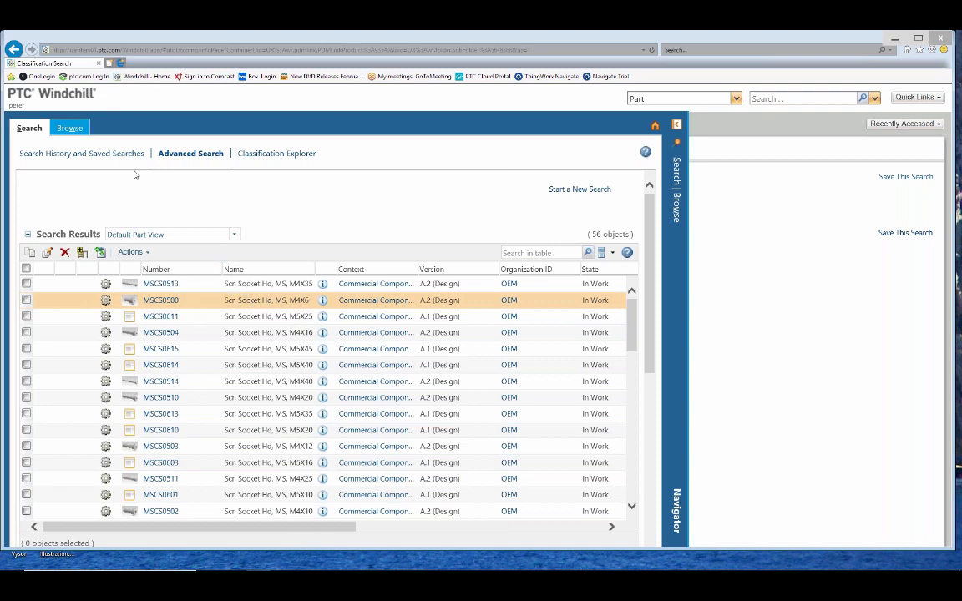
Step: Search the Hexagon Flange Bolts class in the Classification Explorer and look through the listed parts
left_click(248, 154)
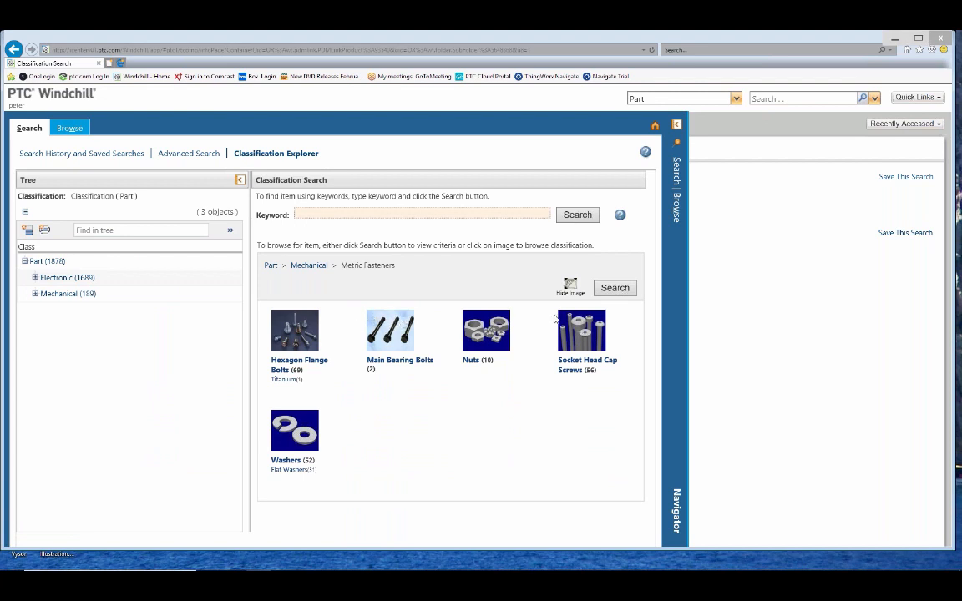
left_click(297, 334)
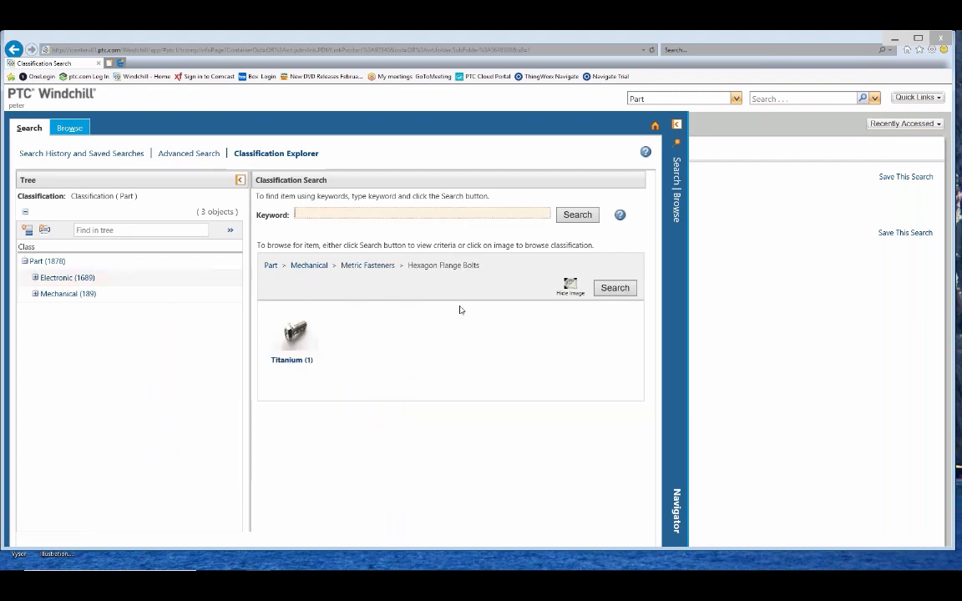
left_click(611, 289)
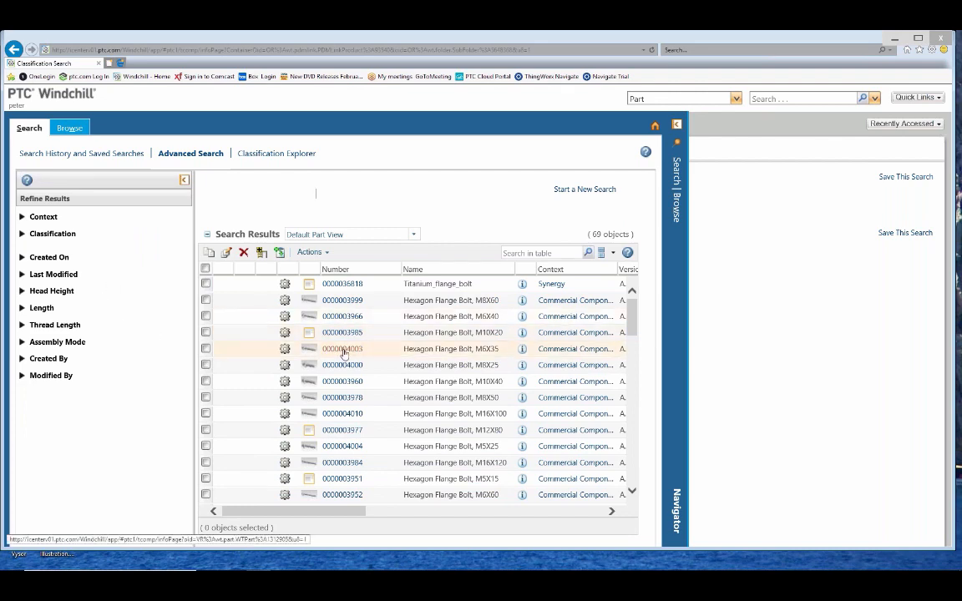
scroll(343, 353, "down", 8)
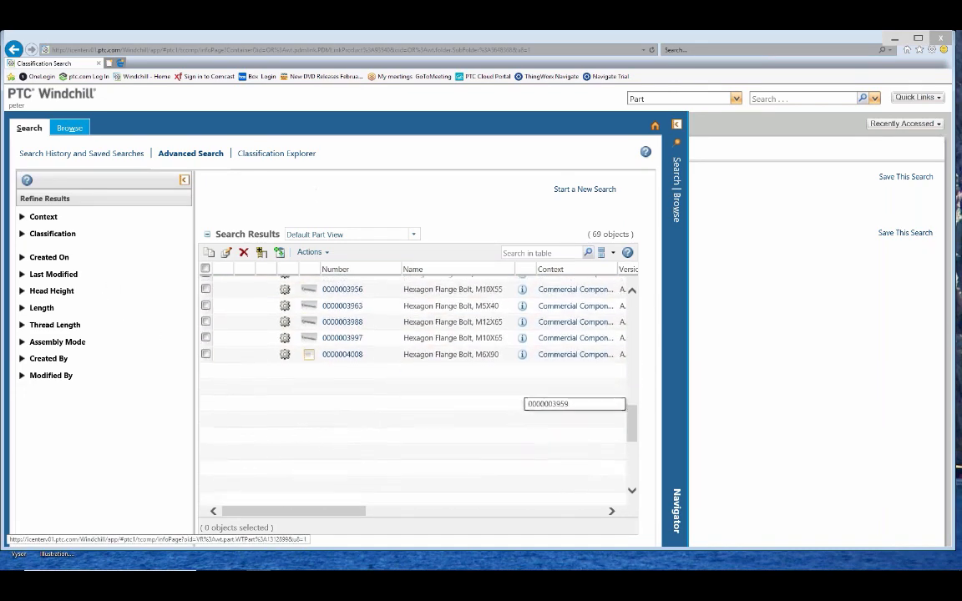
scroll(359, 354, "down", 1)
scroll(359, 354, "up", 12)
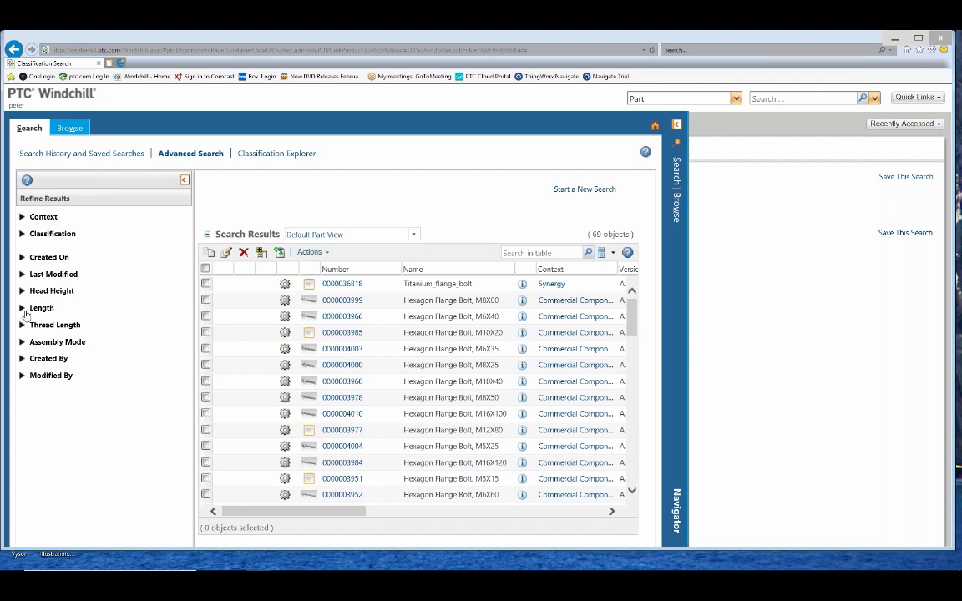
Step: Filter the flange bolt search results to a Length range of 50 to 70
left_click(21, 308)
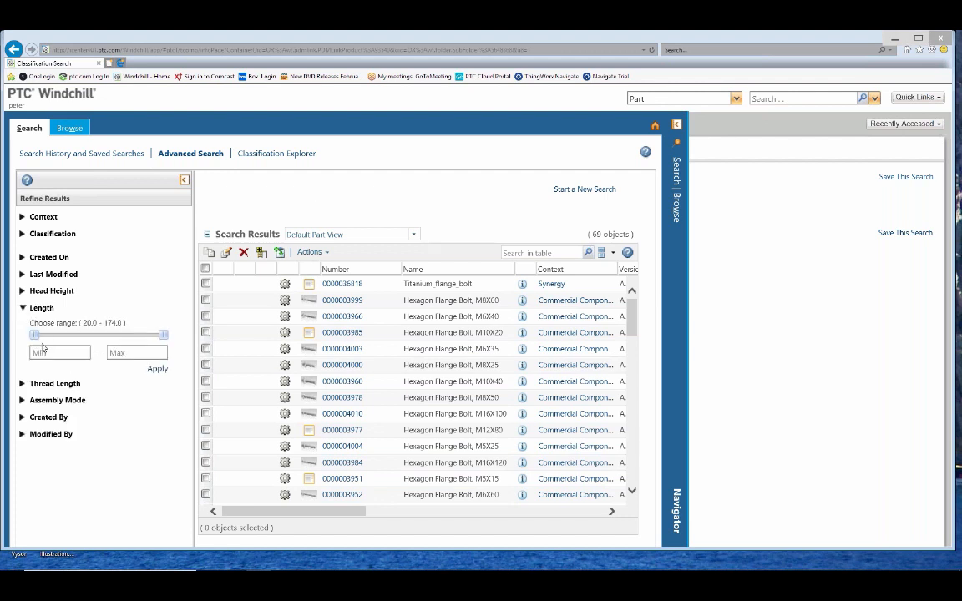
left_click(46, 354)
type("50")
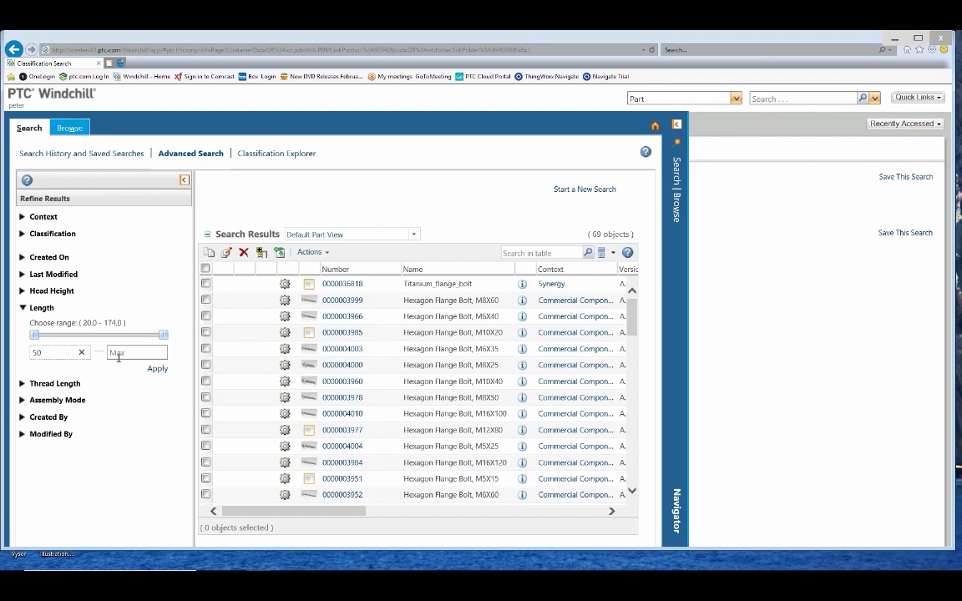
left_click(119, 356)
type("70")
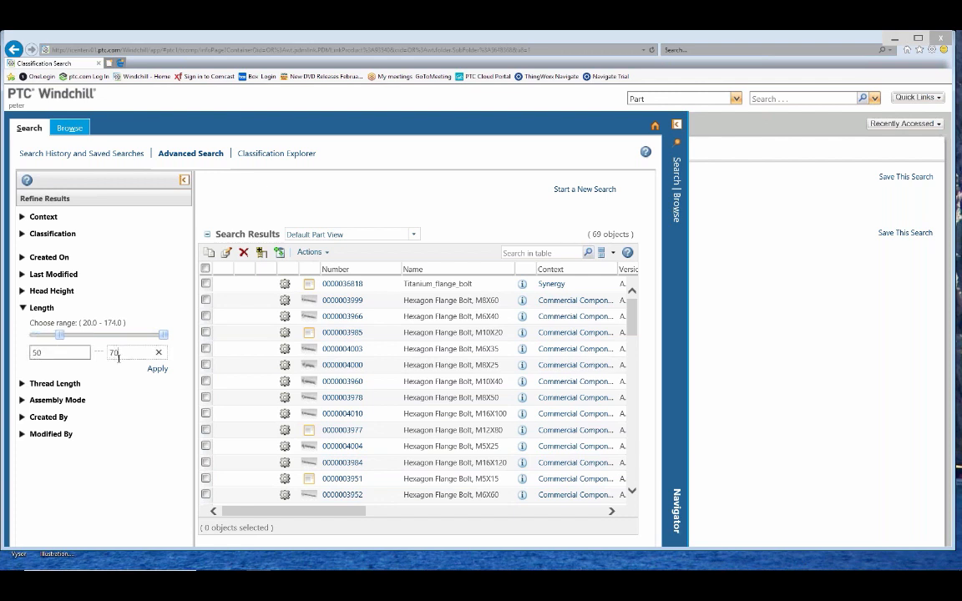
key("Return")
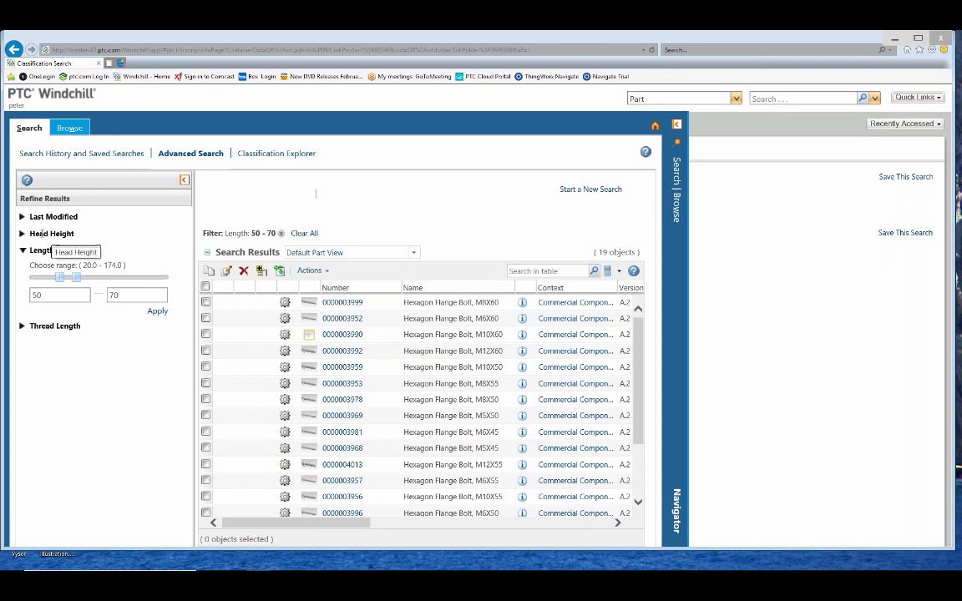
Step: Change the Length filter's minimum to 40, then preview the M12X60 hexagon flange bolt and close the preview
left_click_drag(47, 296, 11, 306)
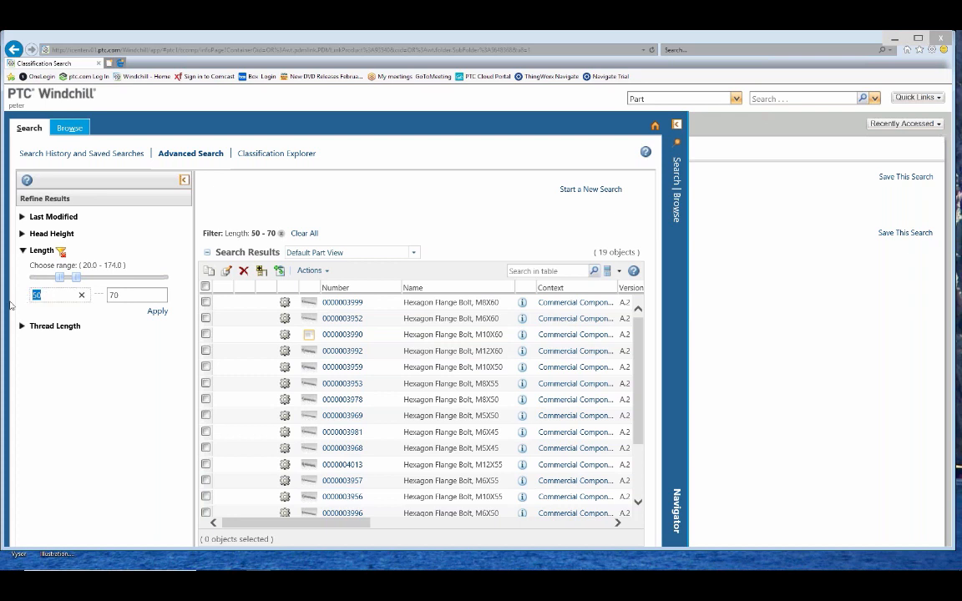
type("40")
left_click(157, 311)
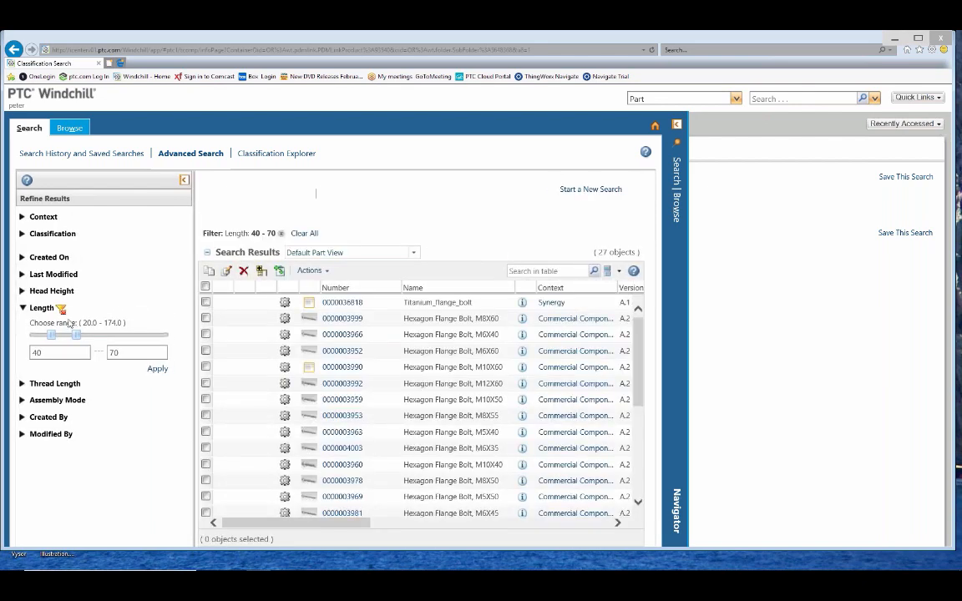
left_click(308, 386)
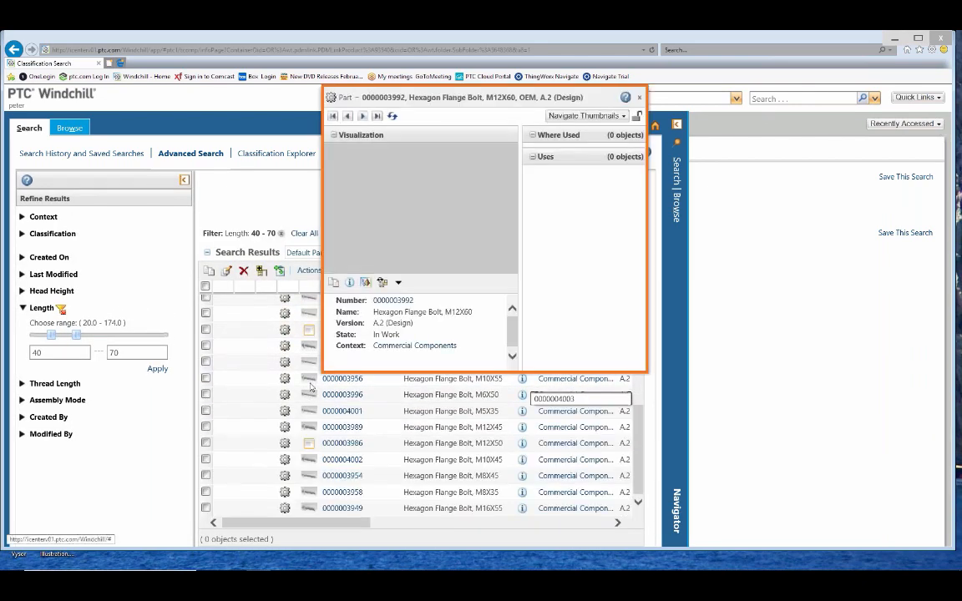
left_click(638, 98)
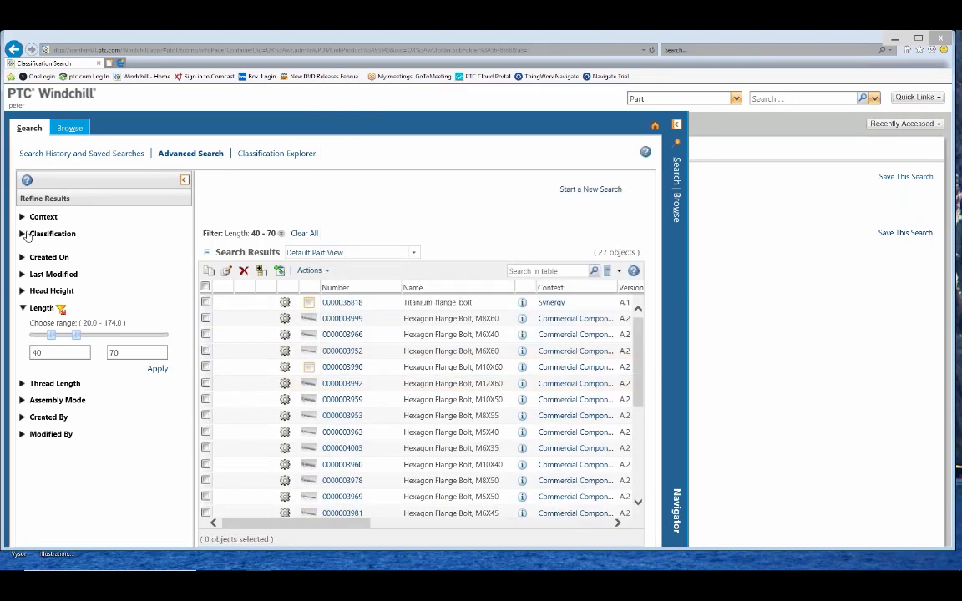
Step: Filter the results to the Titanium classification and view the details page of Titanium_flange_bolt
left_click(21, 234)
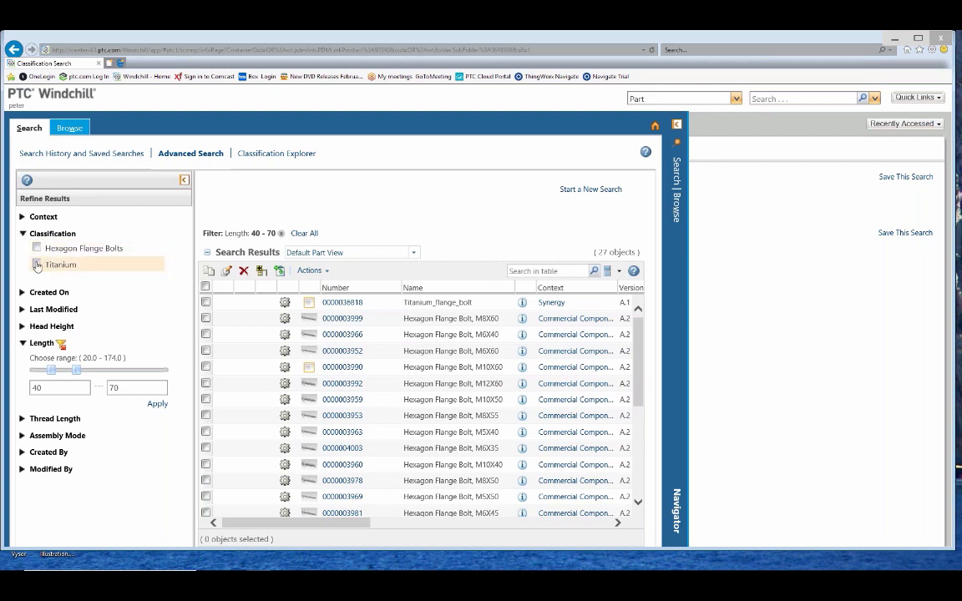
left_click(36, 265)
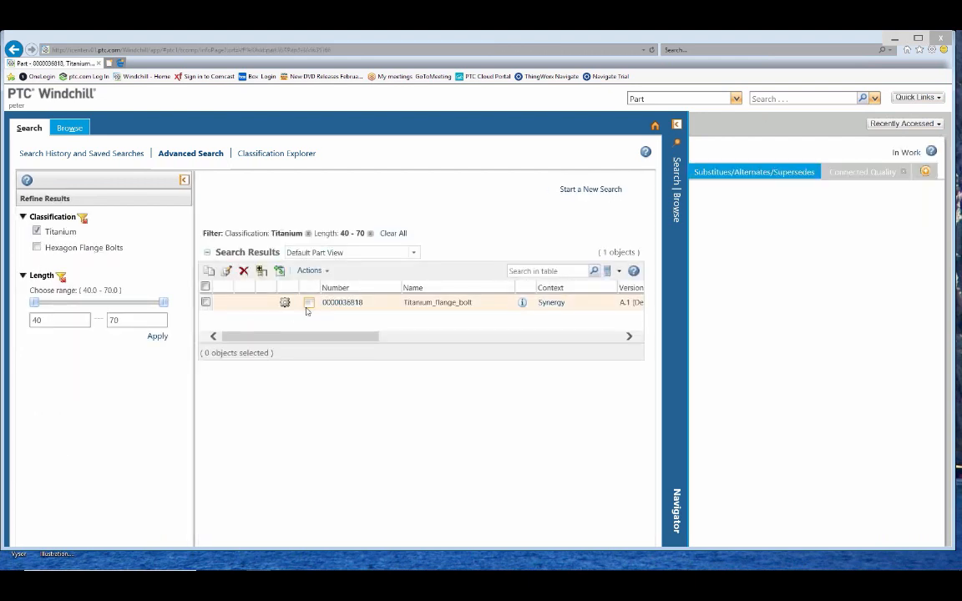
left_click(307, 307)
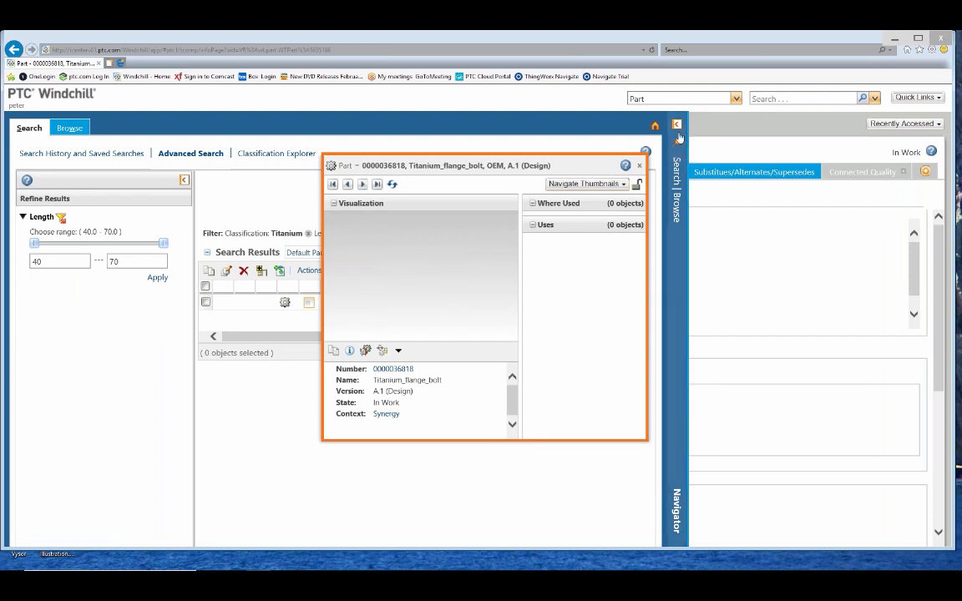
left_click(637, 167)
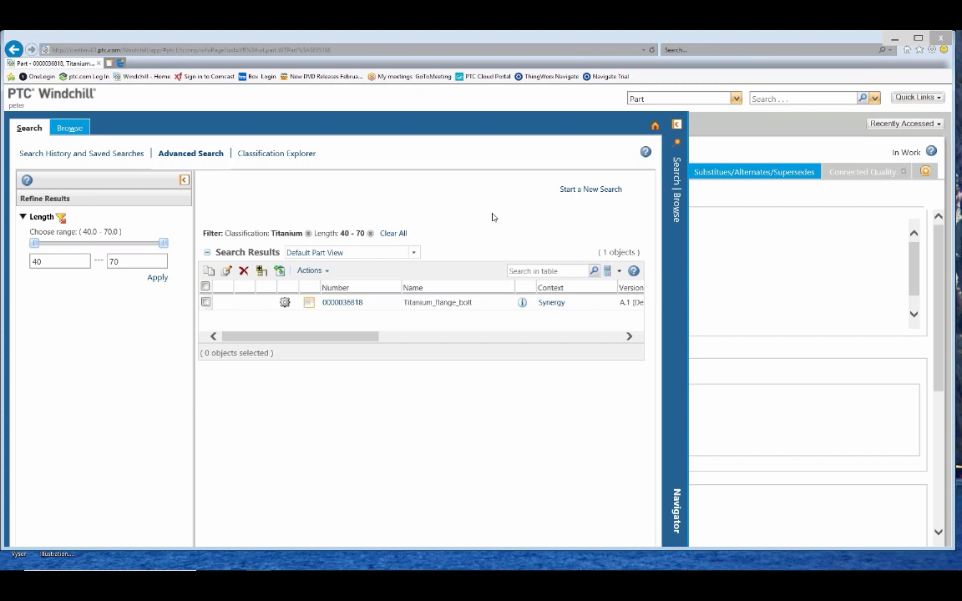
left_click(677, 125)
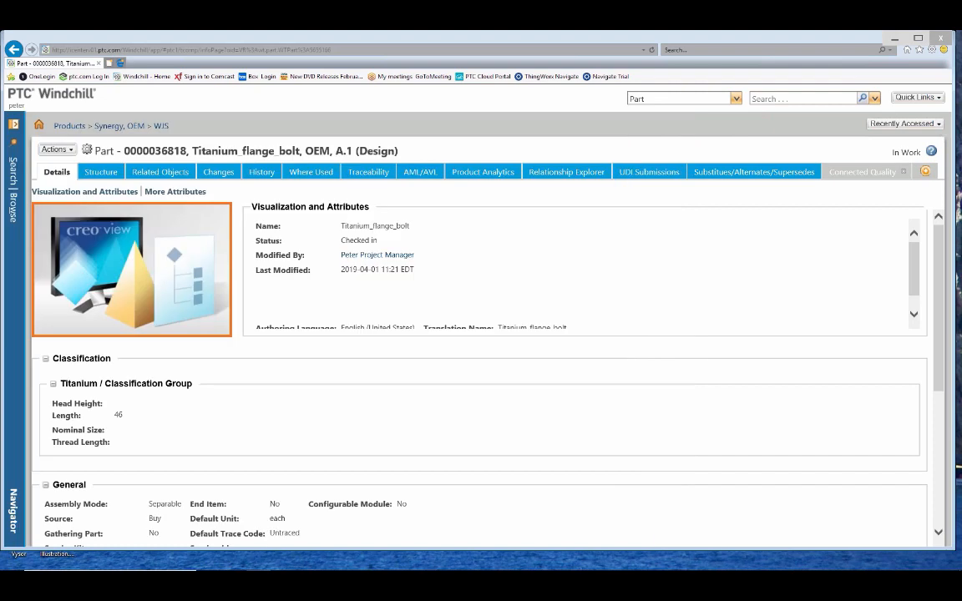